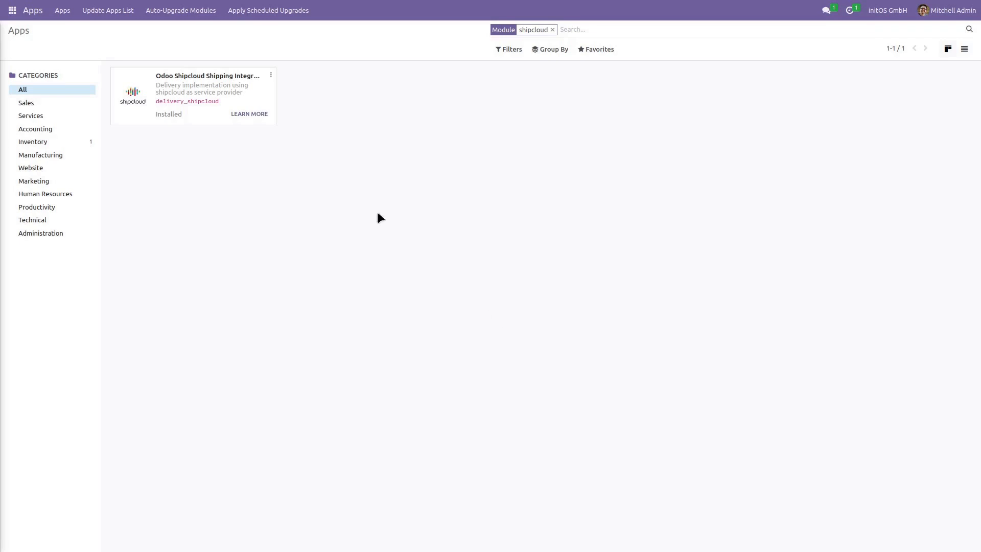
Step: Open the initOS GmbH company record in the general settings, review its address and contact details, and return to the settings
{"action": "mouse_move", "coordinate": [21, 4]}
{"action": "left_click", "coordinate": [12, 53]}
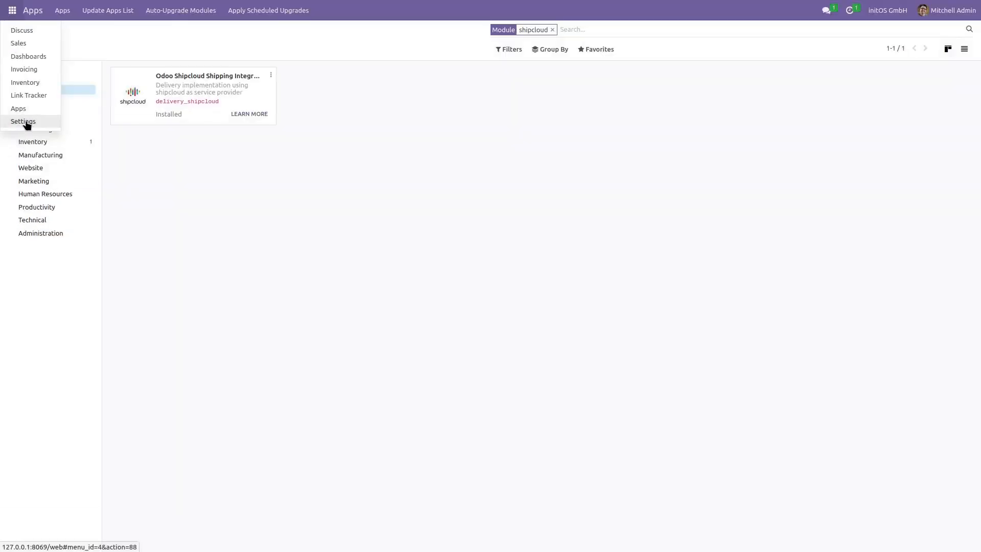
{"action": "left_click", "coordinate": [25, 122]}
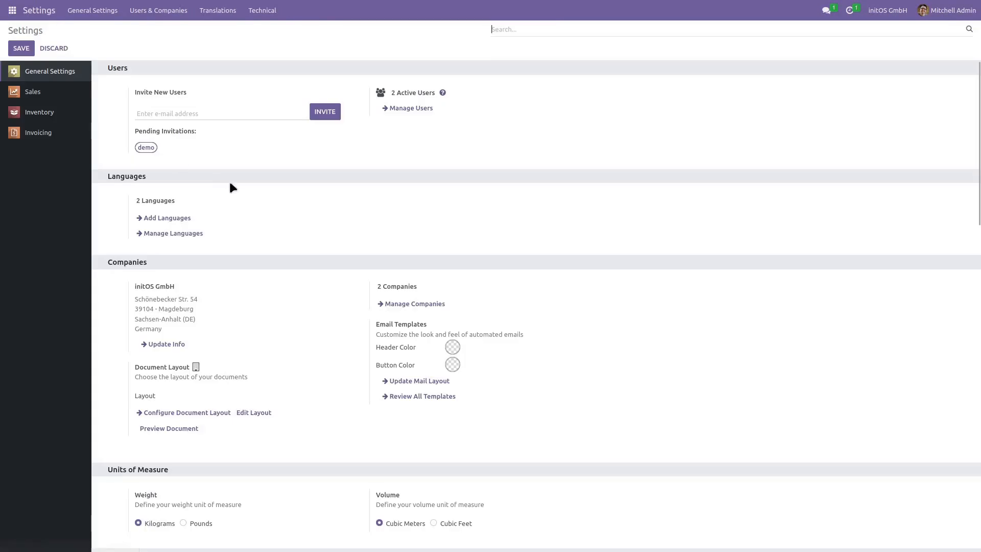
{"action": "left_click", "coordinate": [398, 305]}
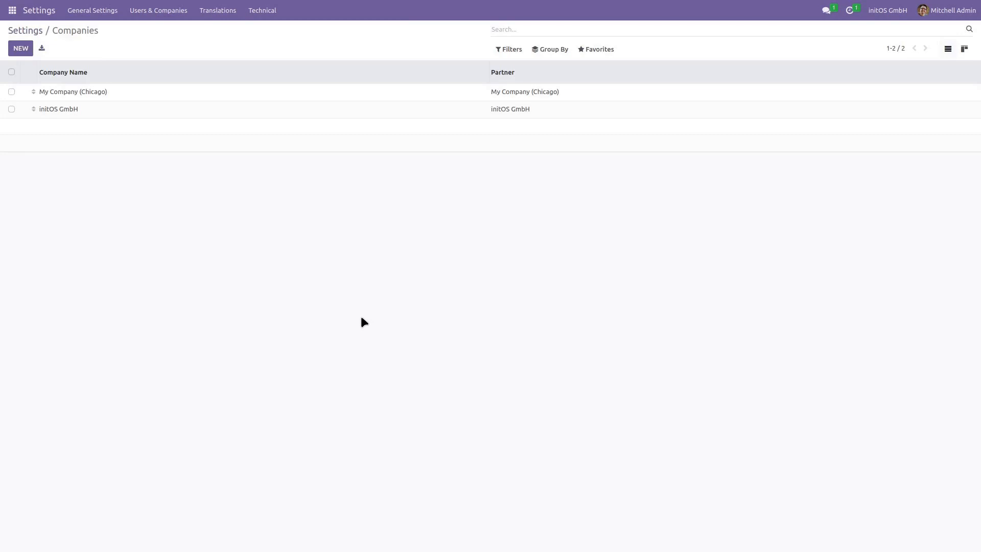
{"action": "left_click", "coordinate": [144, 109]}
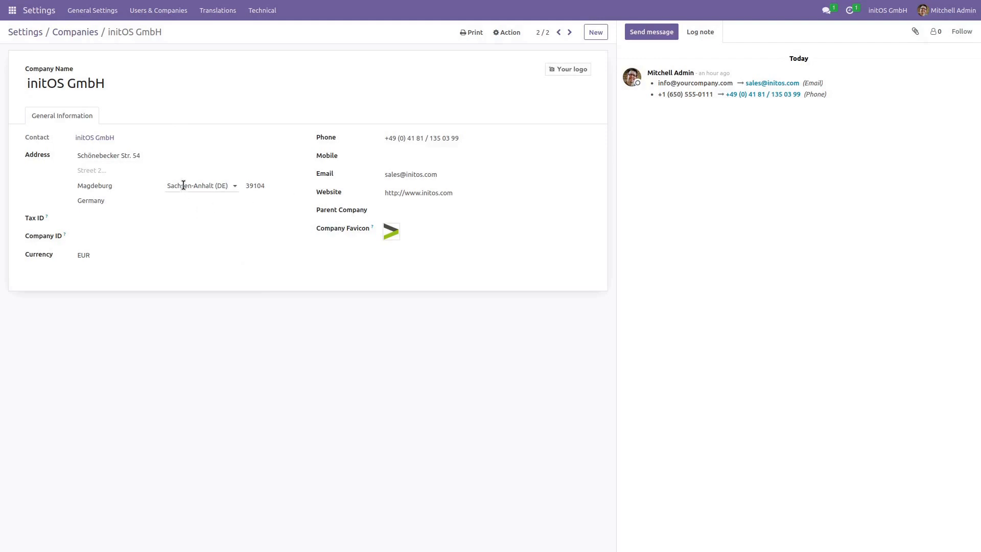
{"action": "left_click", "coordinate": [21, 33]}
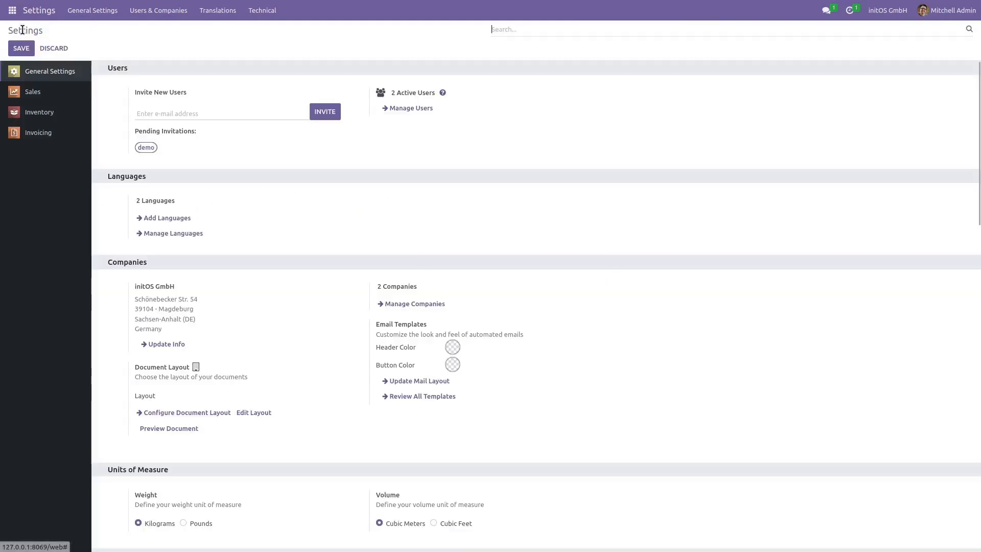
Step: Open the Sales app and look through its configuration entries for where shipping methods are managed
{"action": "left_click", "coordinate": [13, 15]}
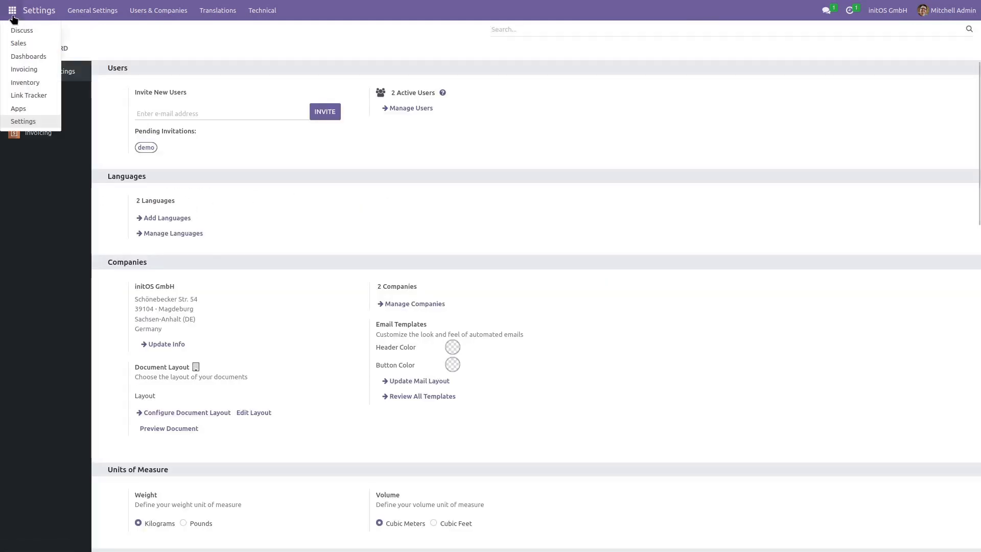
{"action": "left_click", "coordinate": [20, 44]}
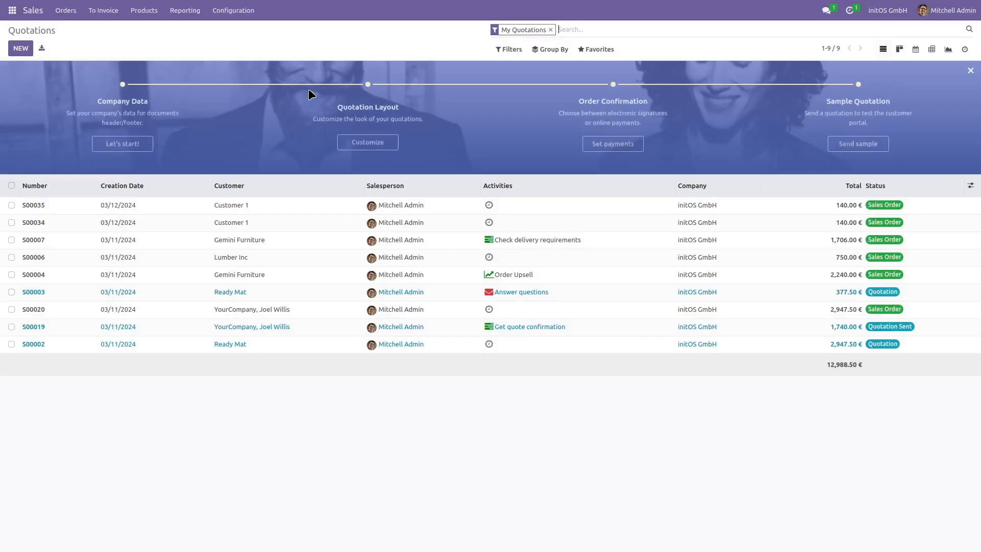
{"action": "left_click", "coordinate": [233, 11]}
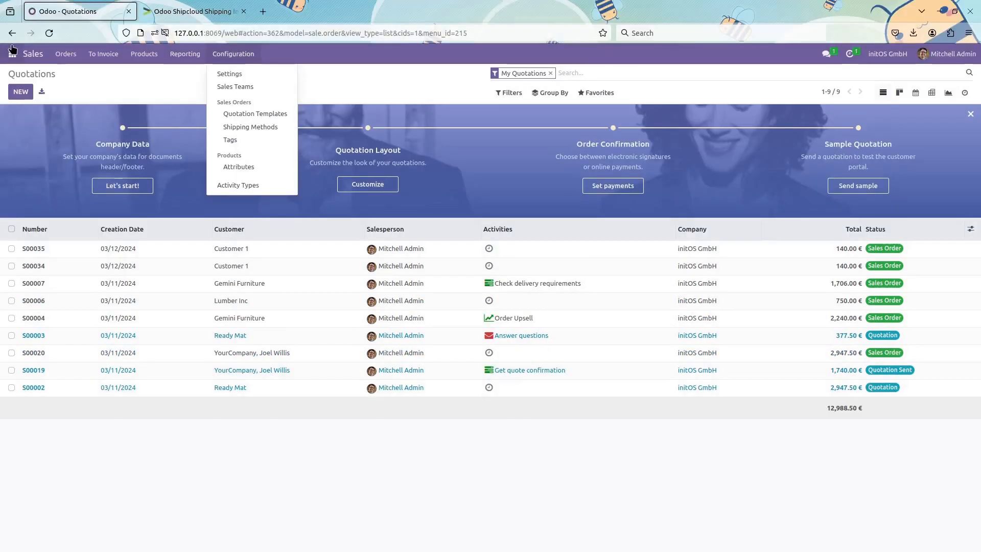
{"action": "left_click", "coordinate": [12, 10]}
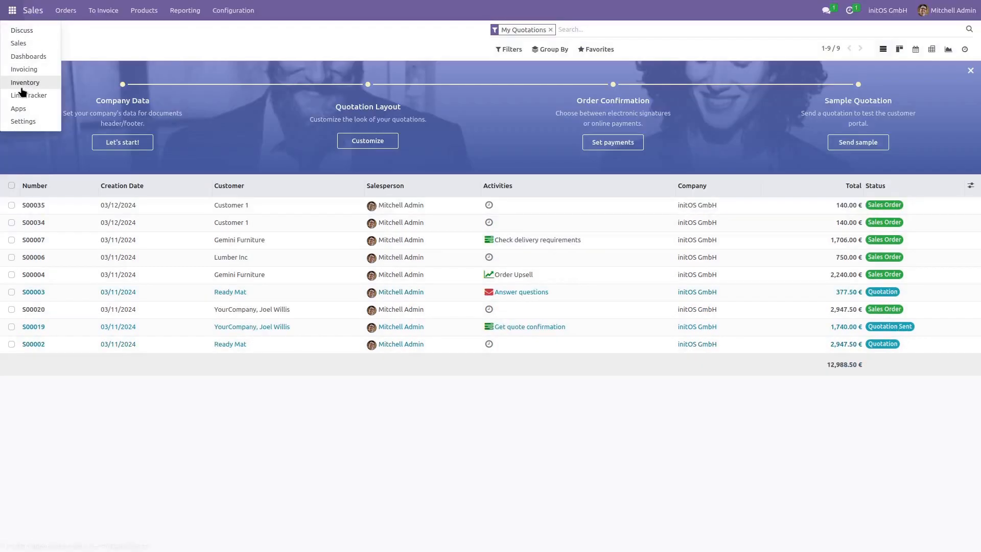
{"action": "left_click", "coordinate": [20, 45]}
{"action": "left_click", "coordinate": [233, 11]}
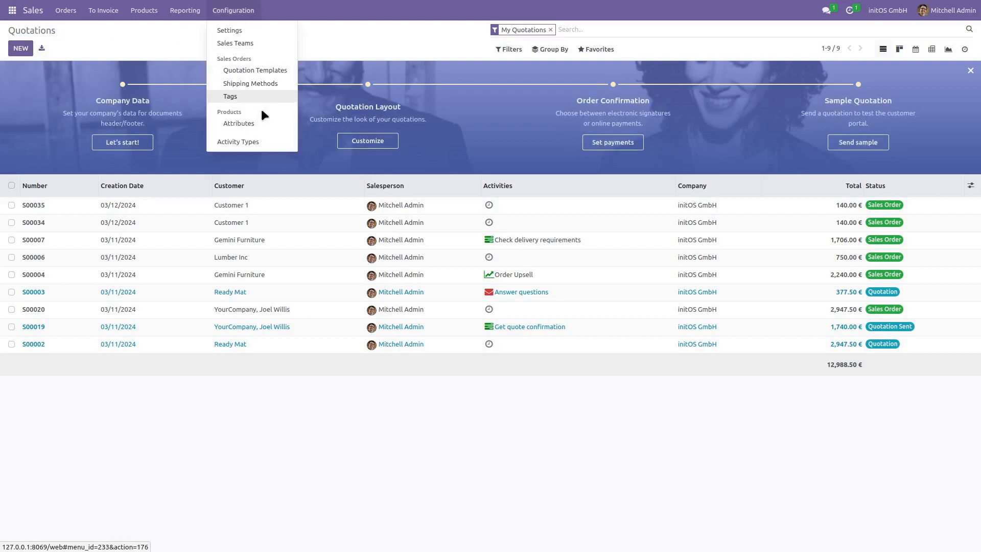
Step: Switch to the Inventory app and open its list of shipping methods
{"action": "left_click", "coordinate": [12, 10]}
{"action": "left_click", "coordinate": [36, 88]}
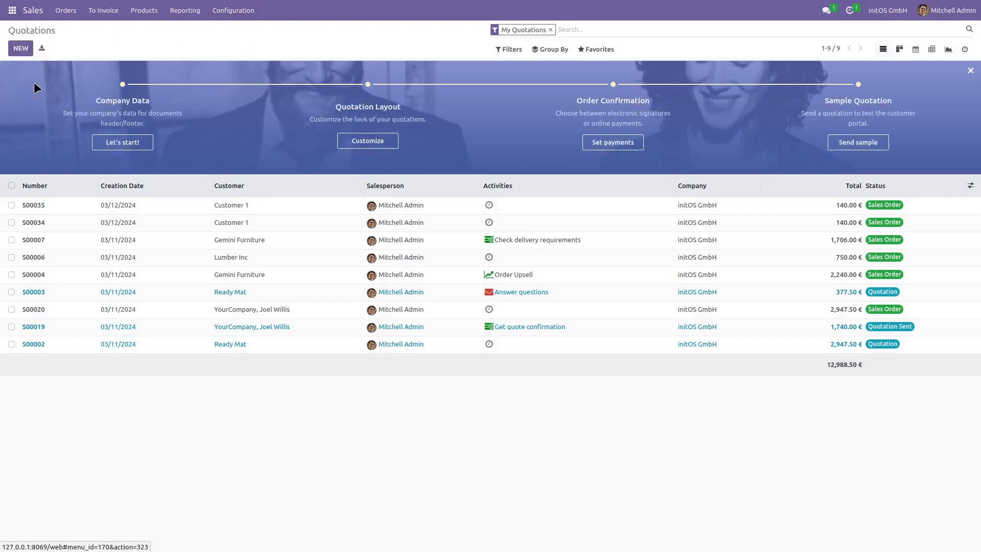
{"action": "left_click", "coordinate": [272, 10]}
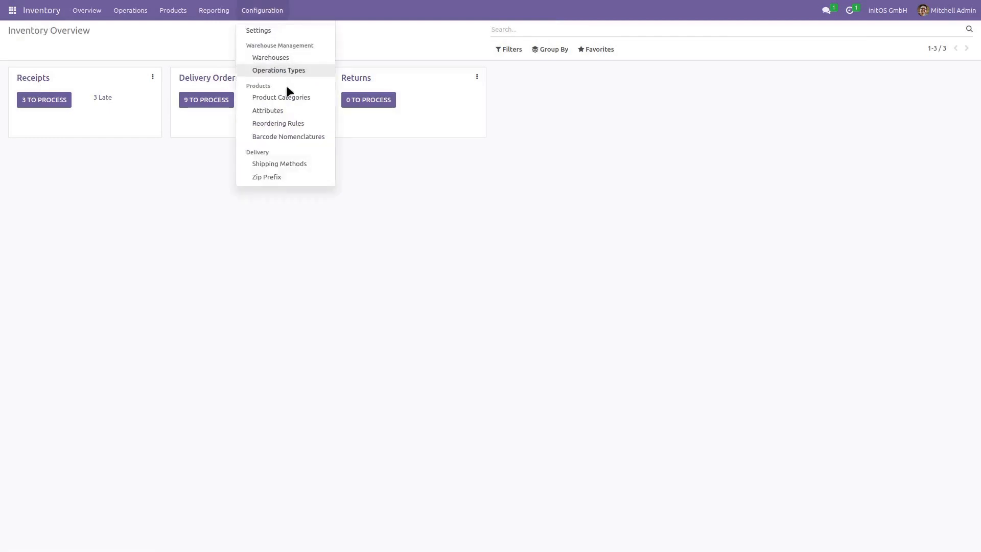
{"action": "left_click", "coordinate": [277, 164]}
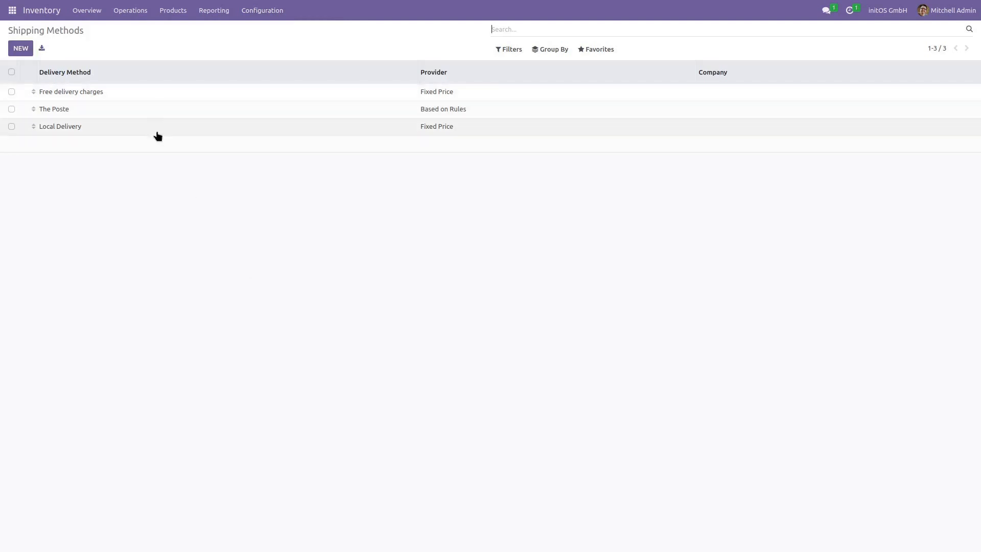
Step: Create a new shipping method named "DHL Dlivery" with shipcloud as its provider
{"action": "left_click", "coordinate": [21, 48]}
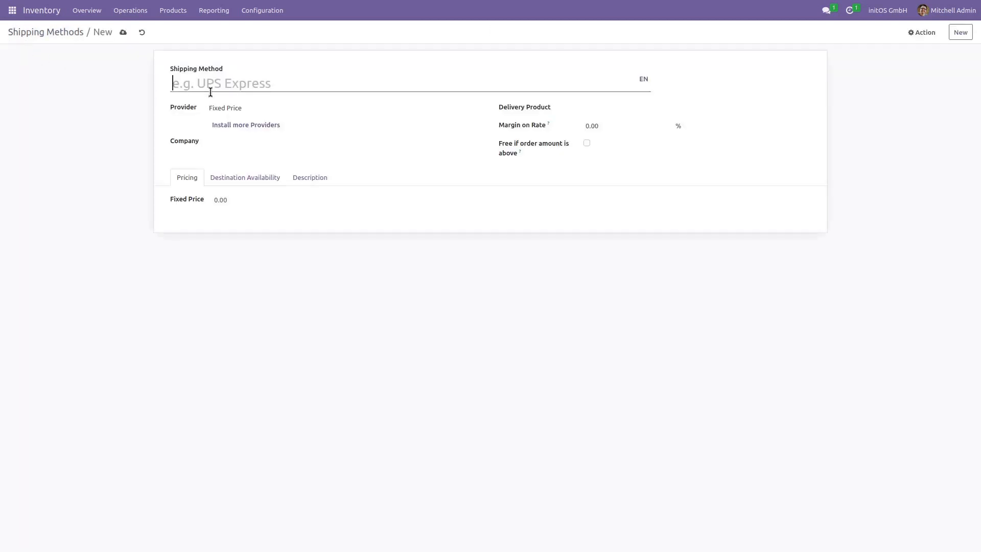
{"action": "type", "text": "DHL"}
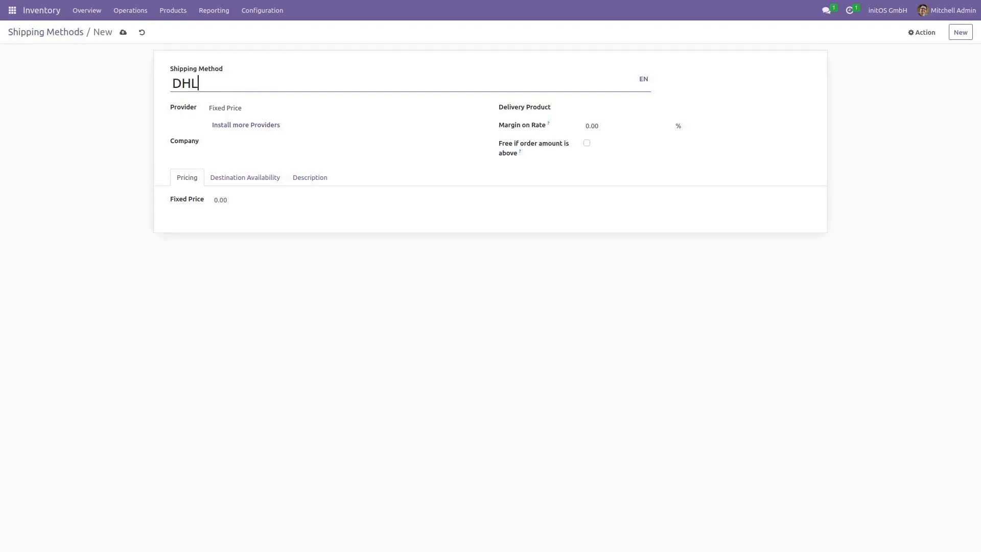
{"action": "type", "text": " Dlivery"}
{"action": "left_click", "coordinate": [321, 112]}
{"action": "left_click", "coordinate": [287, 146]}
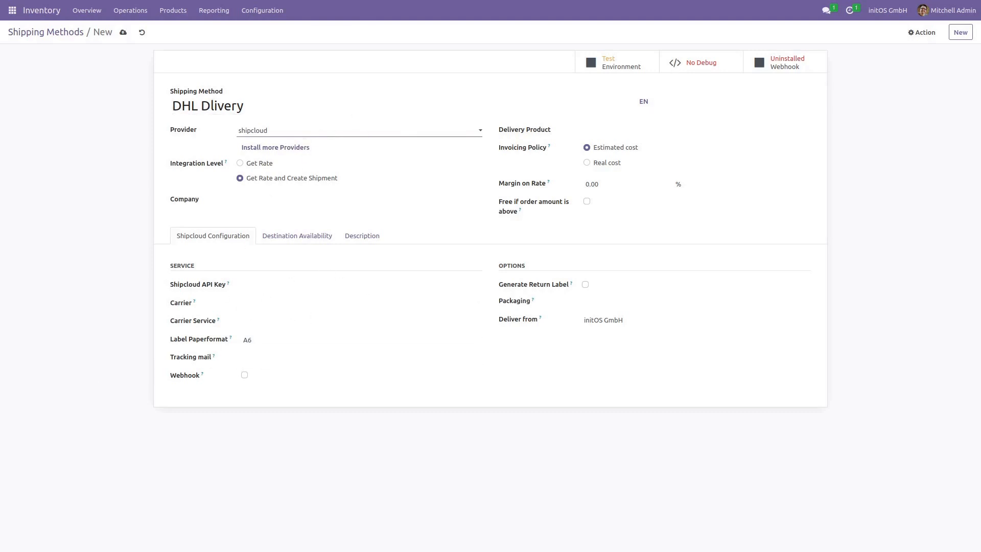
Step: Copy the shipcloud API key from the other window and paste it into the shipping method's Shipcloud API Key field
{"action": "key", "text": "alt+Tab"}
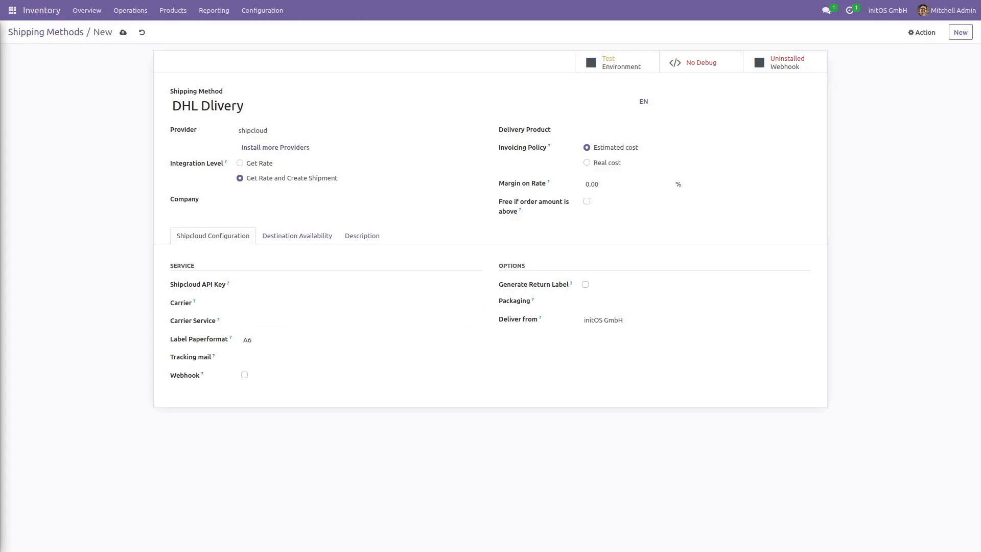
{"action": "left_click", "coordinate": [281, 281]}
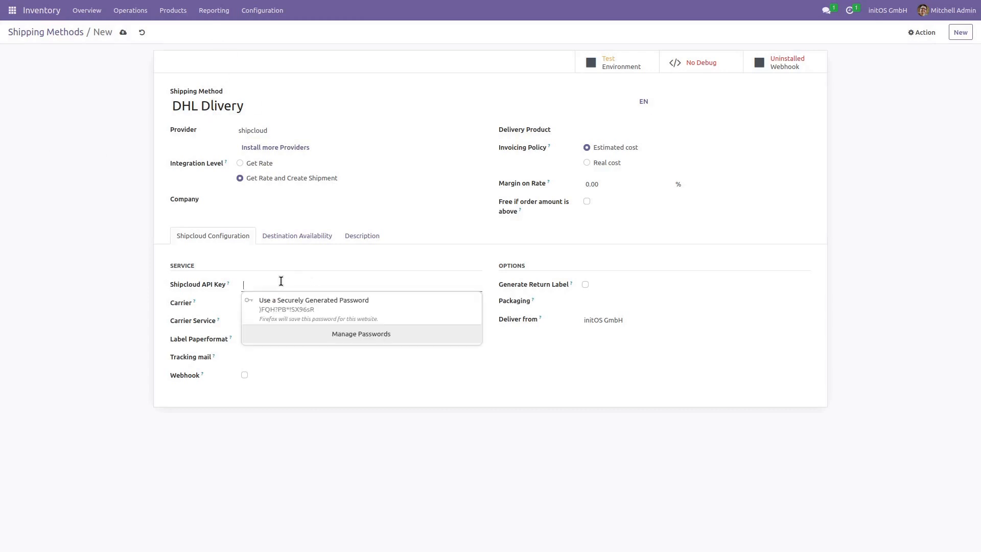
{"action": "key", "text": "ctrl+v"}
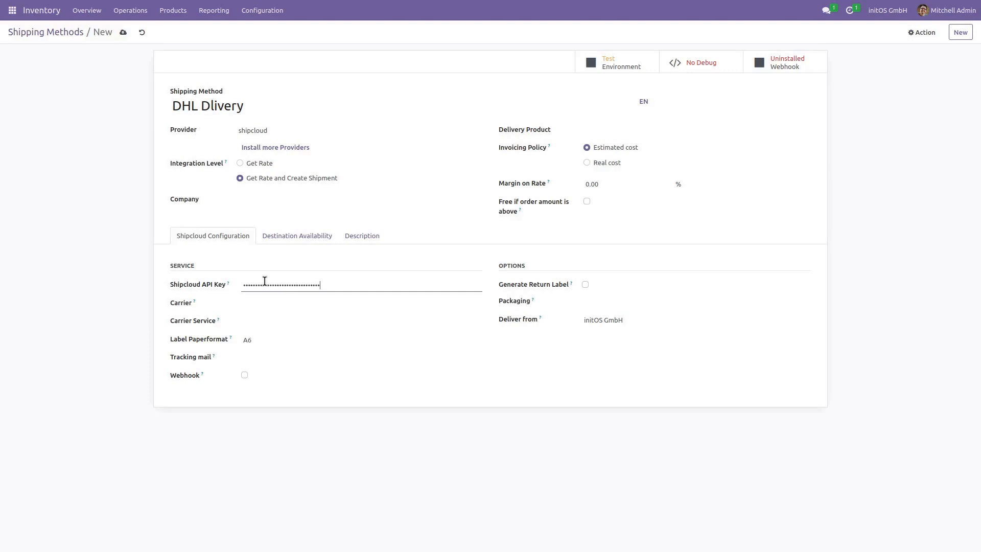
Step: Set the shipping method's carrier to DHL and its carrier service to Standard
{"action": "left_click", "coordinate": [280, 303]}
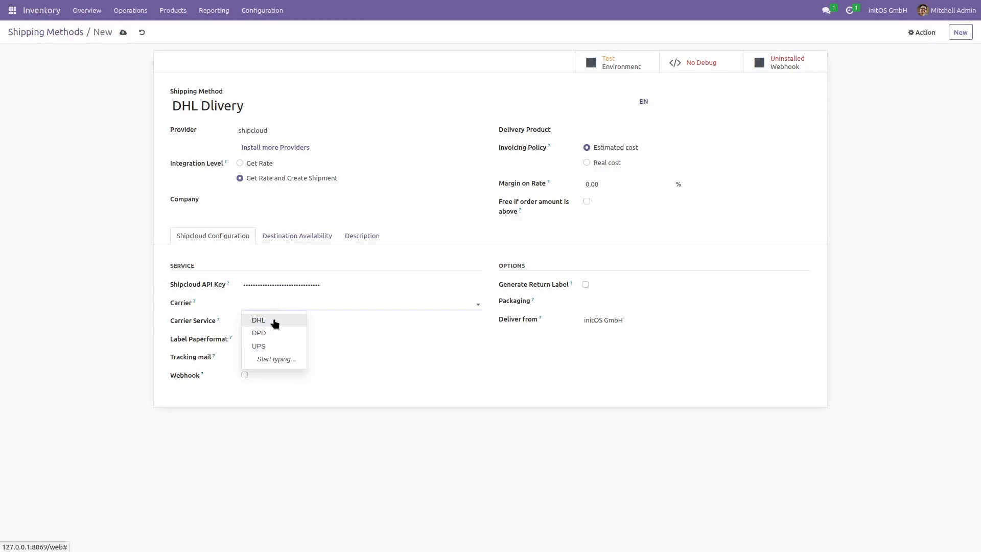
{"action": "left_click", "coordinate": [272, 321]}
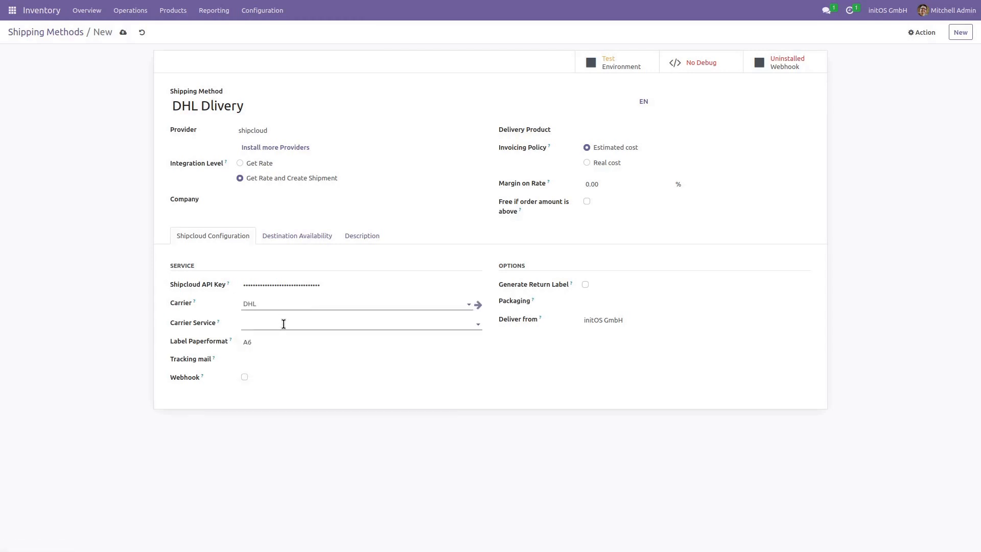
{"action": "left_click", "coordinate": [282, 324]}
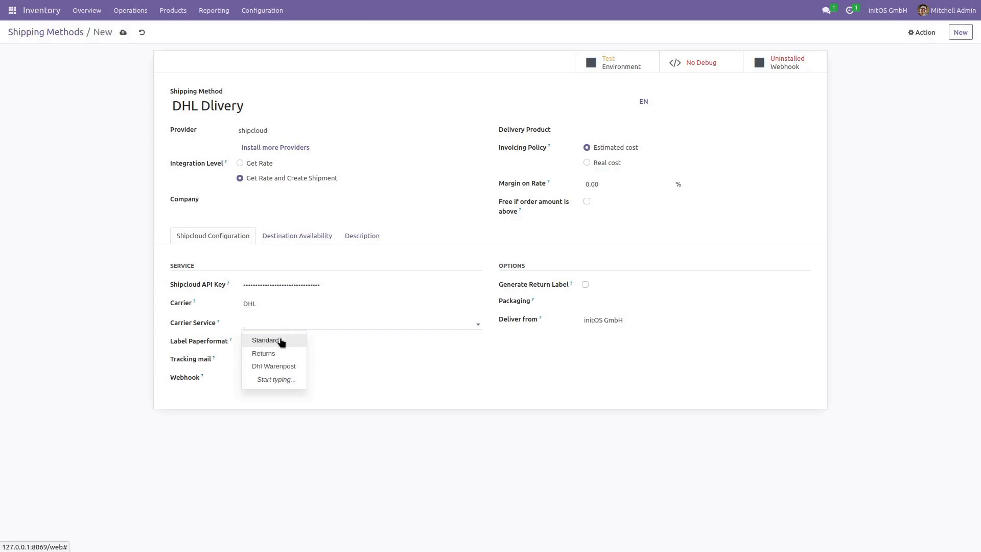
{"action": "left_click", "coordinate": [283, 341]}
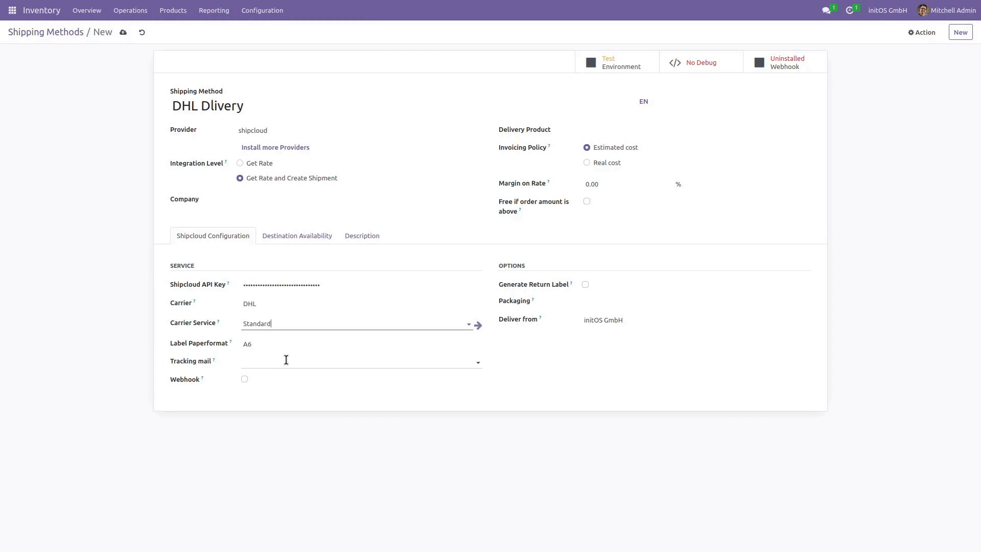
Step: Set the tracking mail template to "Shipping: Send by Email" and enable the webhook
{"action": "left_click", "coordinate": [286, 360]}
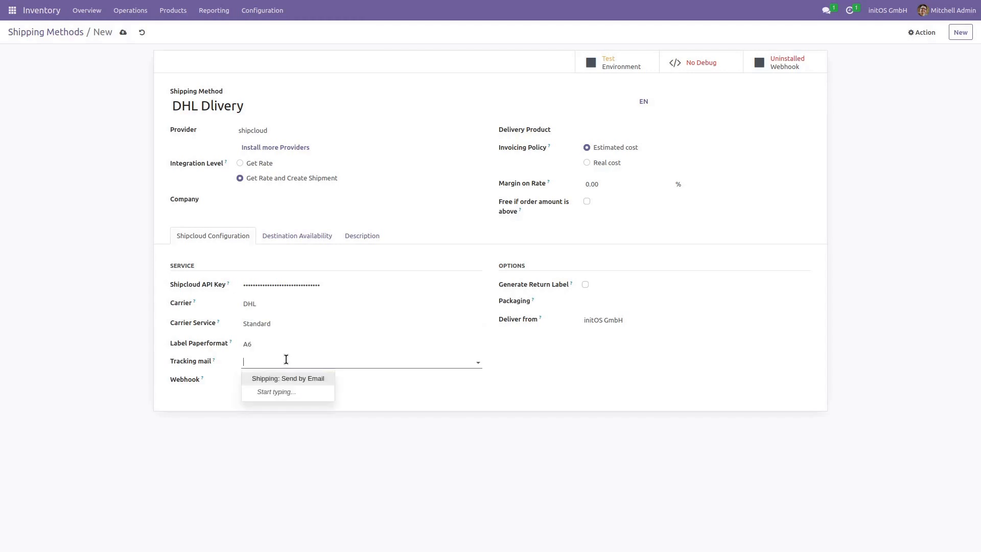
{"action": "left_click", "coordinate": [291, 379]}
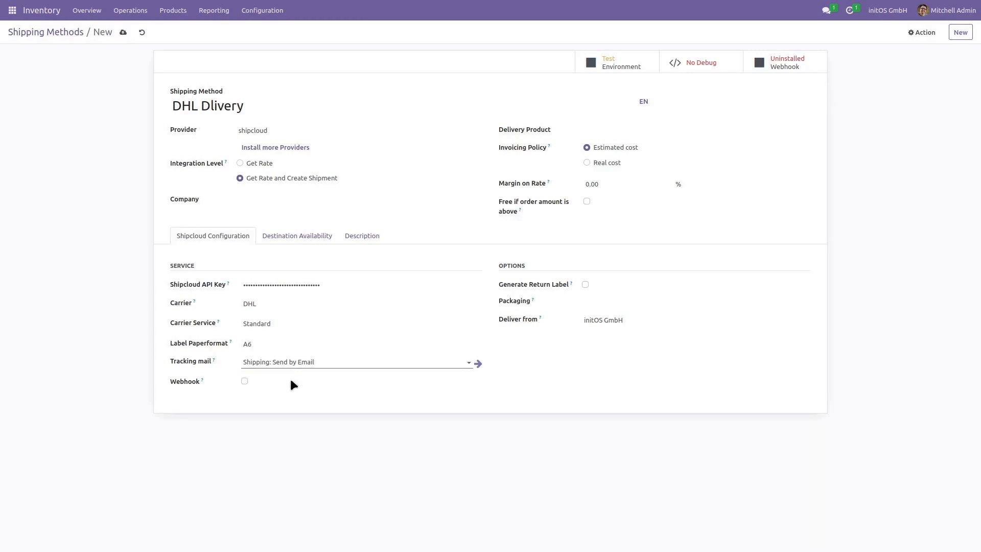
{"action": "left_click", "coordinate": [244, 381]}
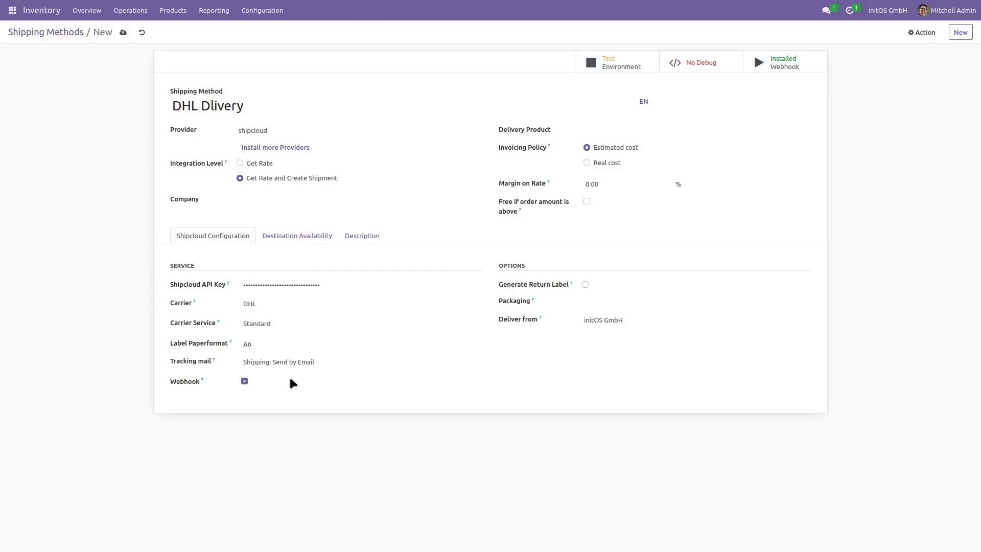
Step: Enable return label generation and set the packaging to Standard in the shipping method's options
{"action": "left_click", "coordinate": [586, 285]}
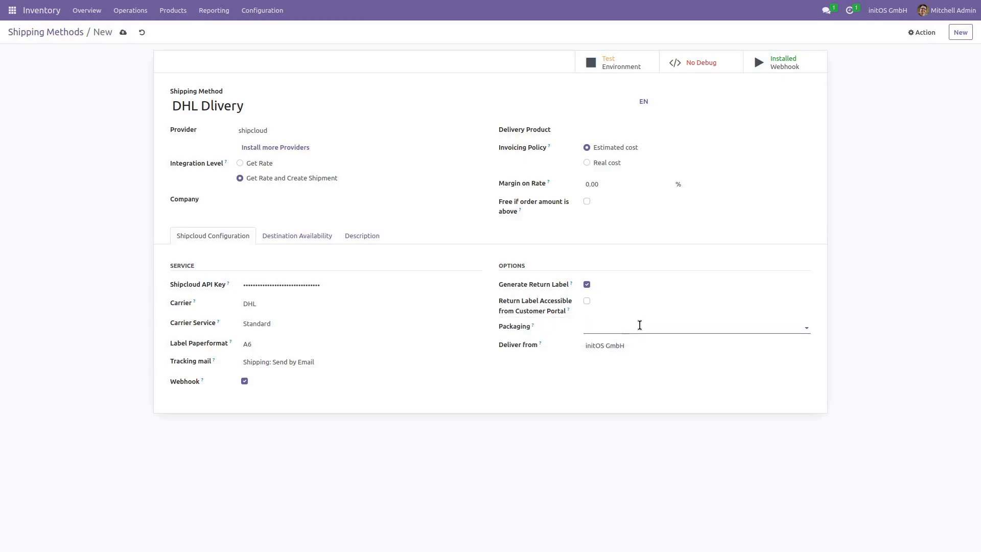
{"action": "left_click", "coordinate": [641, 325]}
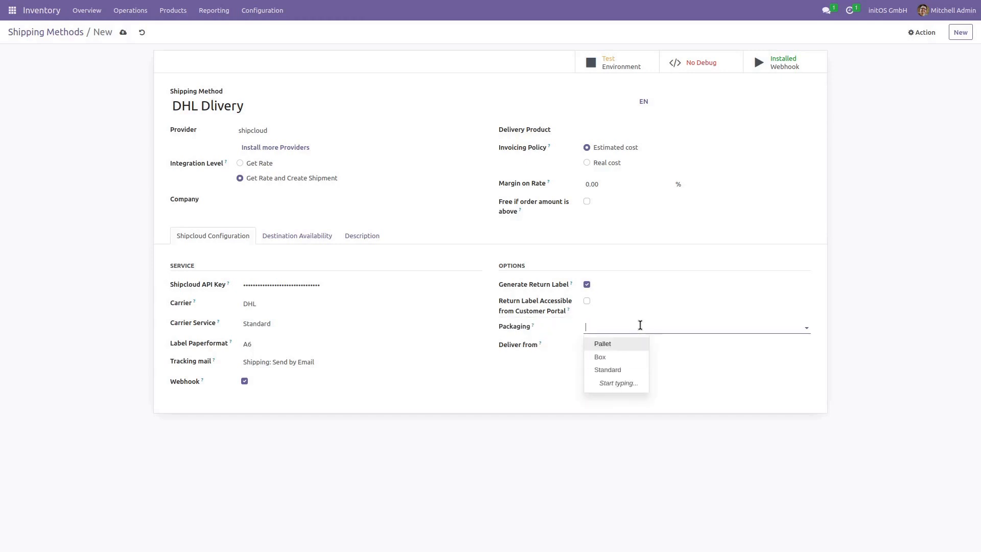
{"action": "left_click", "coordinate": [621, 371]}
{"action": "left_click", "coordinate": [808, 333]}
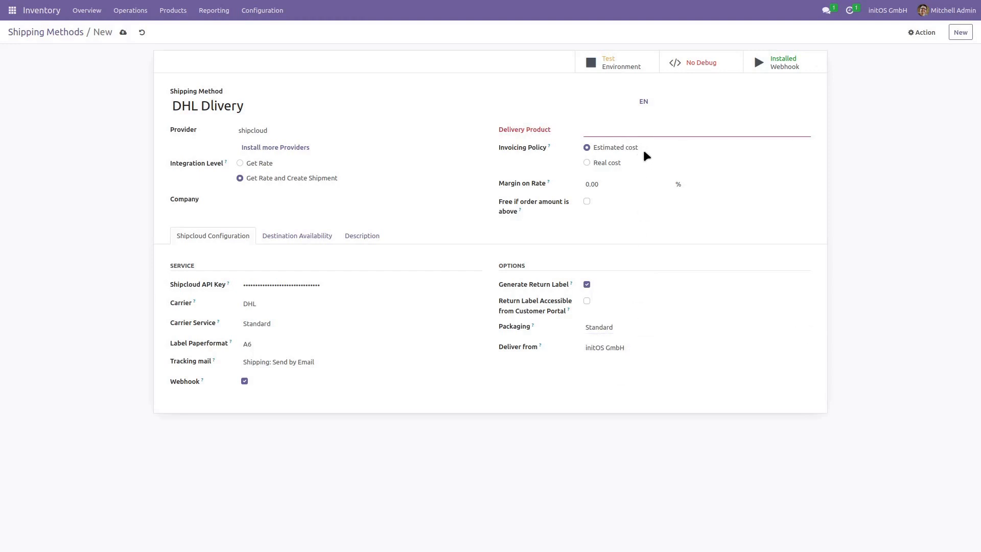
Step: Search for "shipcloud" in the delivery product field and assign the shipcloud delivery product to the shipping method
{"action": "left_click", "coordinate": [650, 125]}
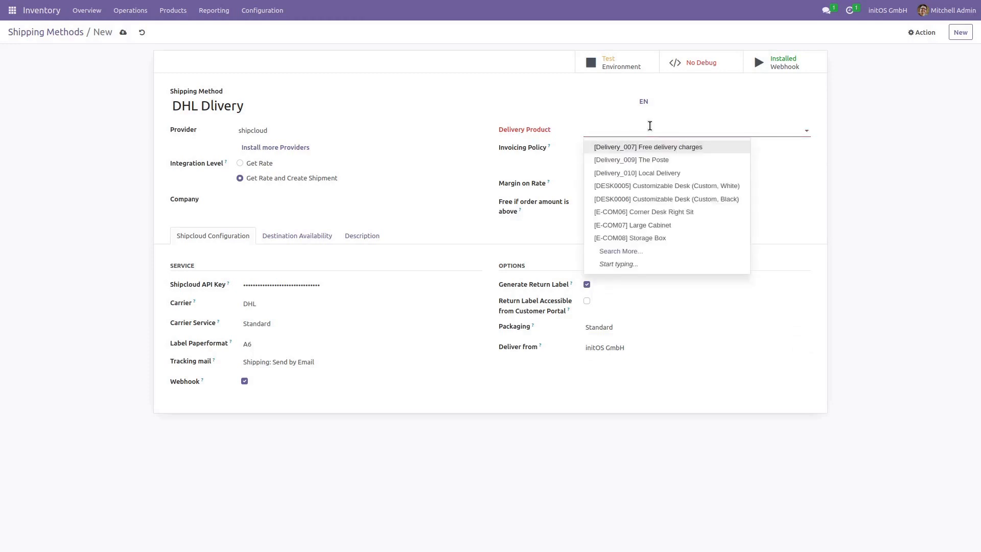
{"action": "type", "text": "shipc"}
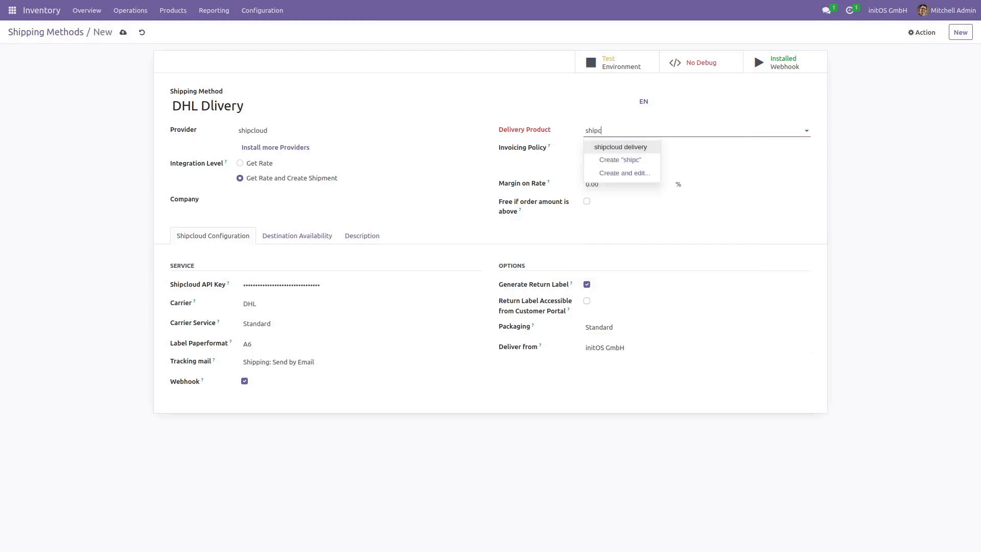
{"action": "type", "text": "loud"}
{"action": "left_click", "coordinate": [638, 148]}
Step: Open the shipcloud delivery product record, choose Service as its product type, and return to the shipping method
{"action": "left_click", "coordinate": [807, 133]}
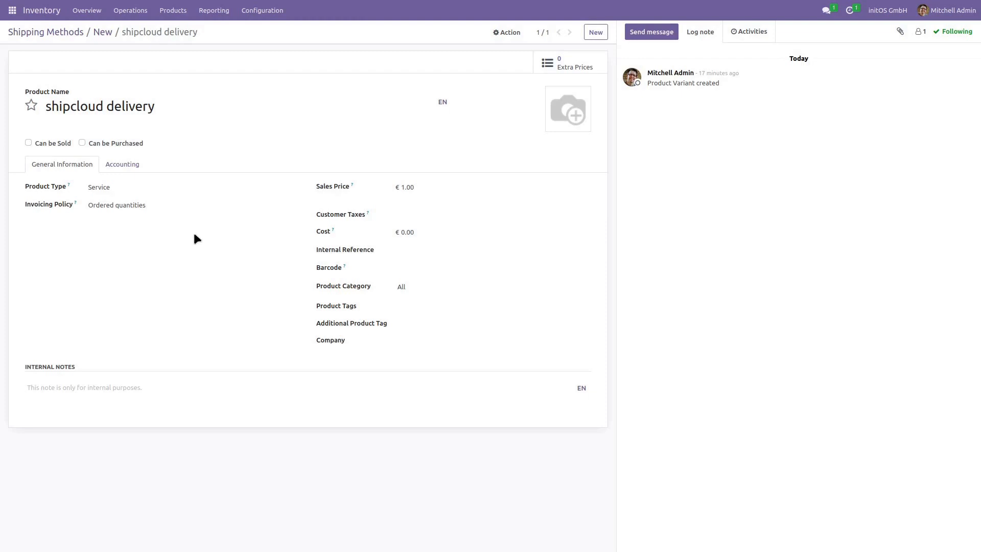
{"action": "left_click", "coordinate": [169, 189]}
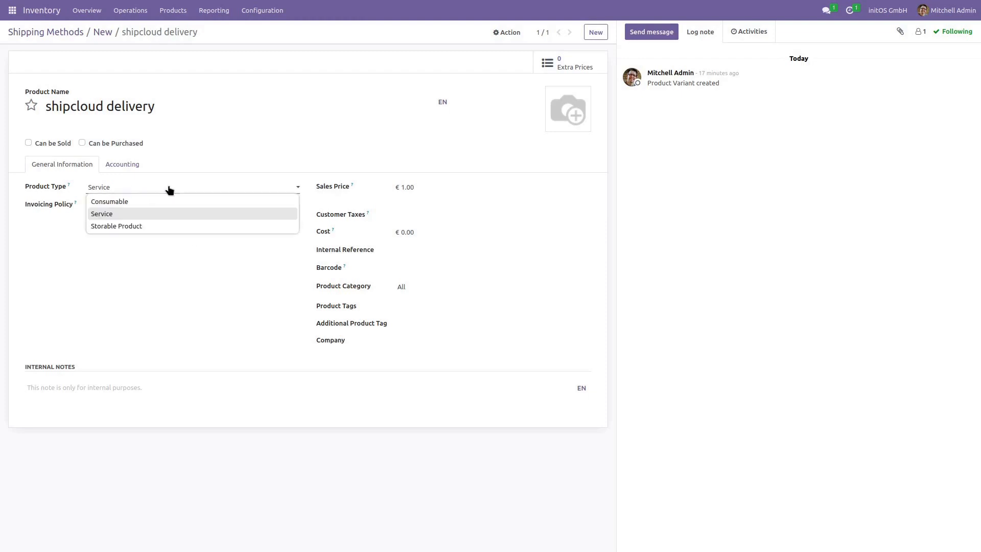
{"action": "left_click", "coordinate": [160, 212]}
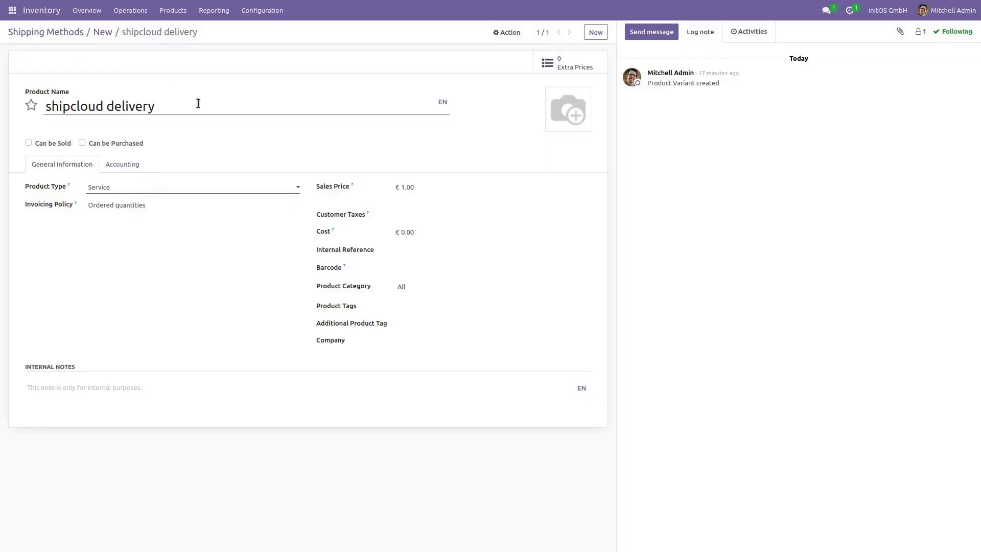
{"action": "left_click", "coordinate": [102, 32]}
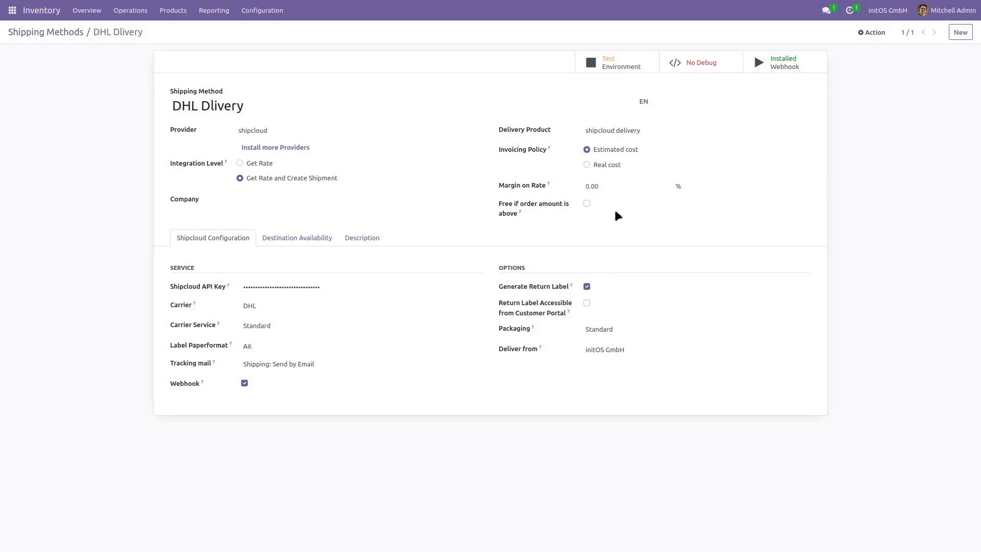
Step: Open the Standard package type from the DHL shipping method to check its size and weight, and return to the shipping method
{"action": "left_click", "coordinate": [807, 332]}
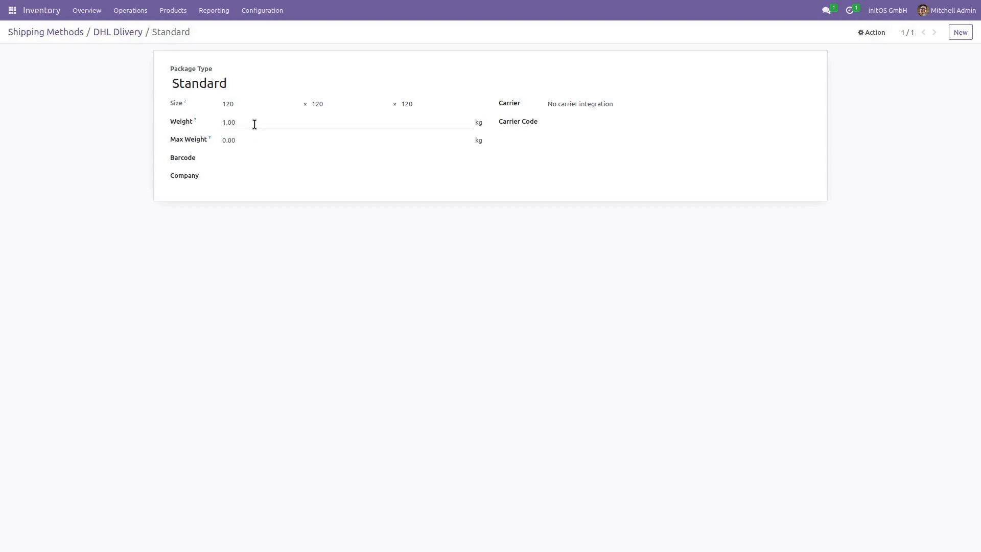
{"action": "left_click", "coordinate": [131, 35]}
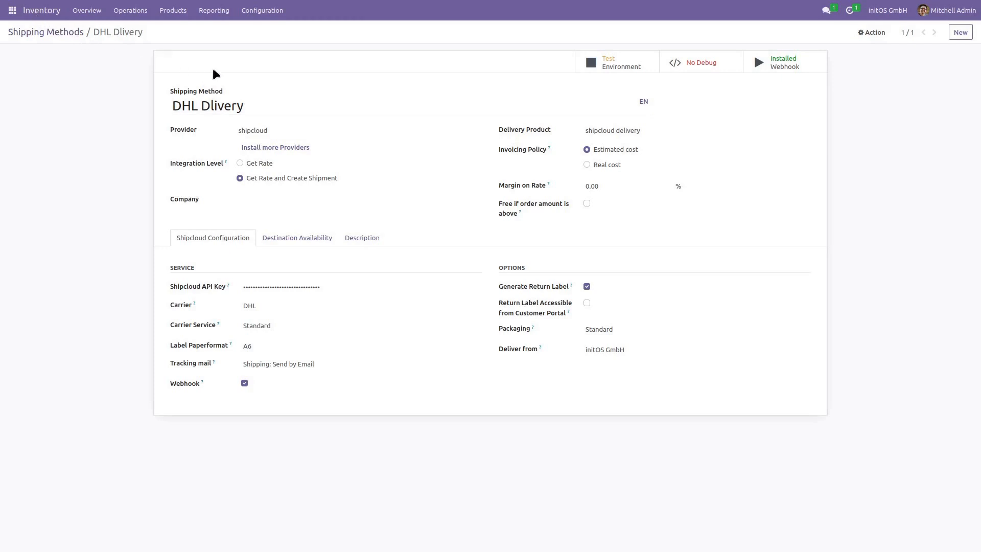
Step: Create a new quotation in Sales and set its customer to "Customer 1"
{"action": "left_click", "coordinate": [12, 10]}
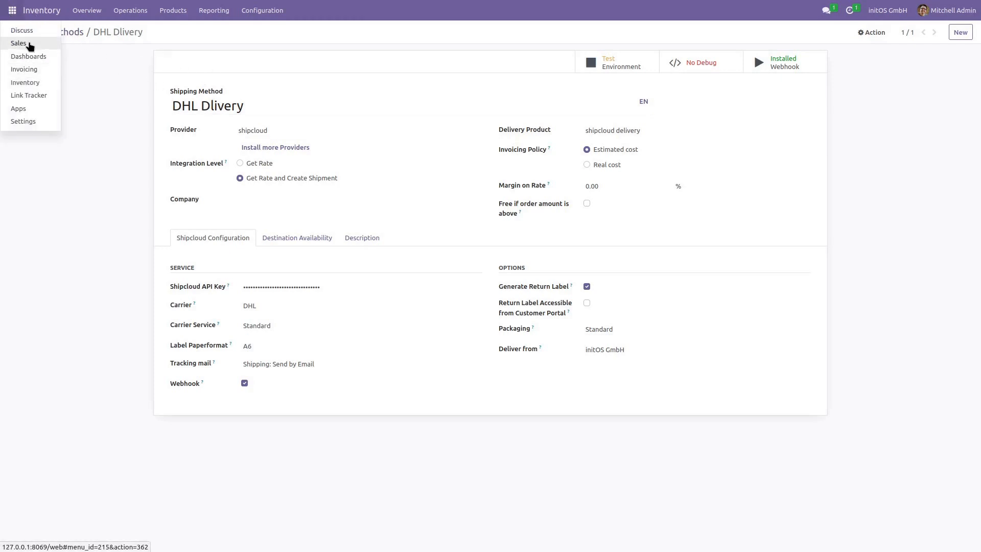
{"action": "left_click", "coordinate": [19, 43]}
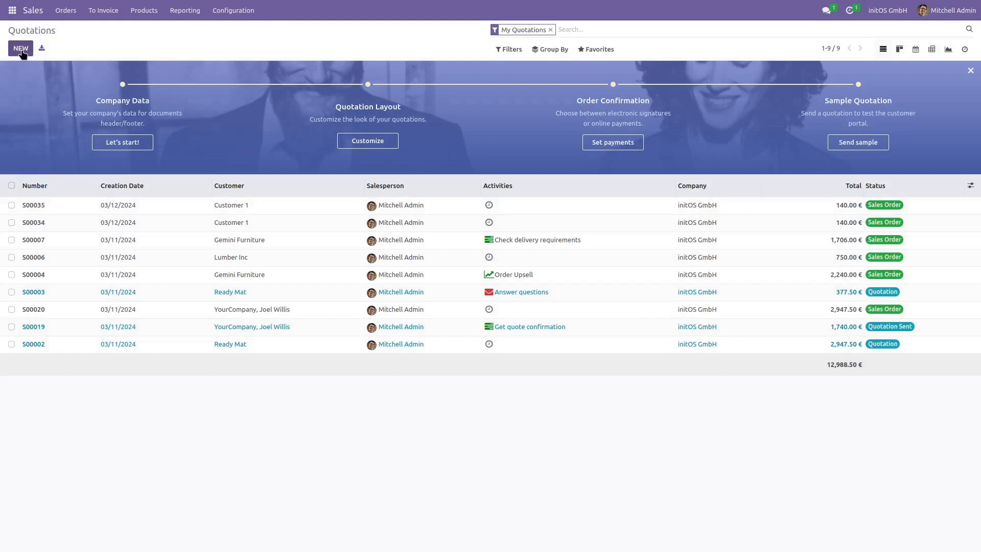
{"action": "left_click", "coordinate": [21, 48]}
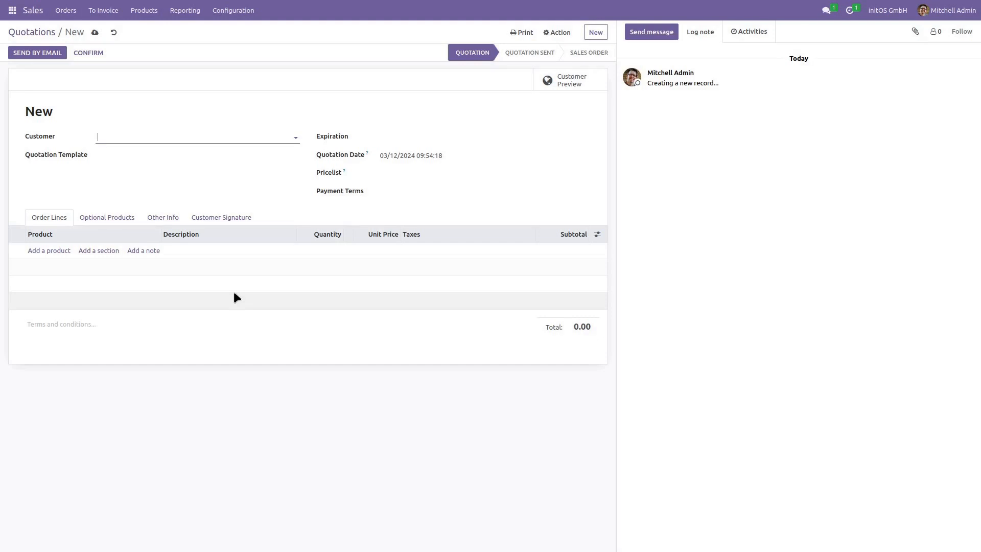
{"action": "type", "text": "Cus"}
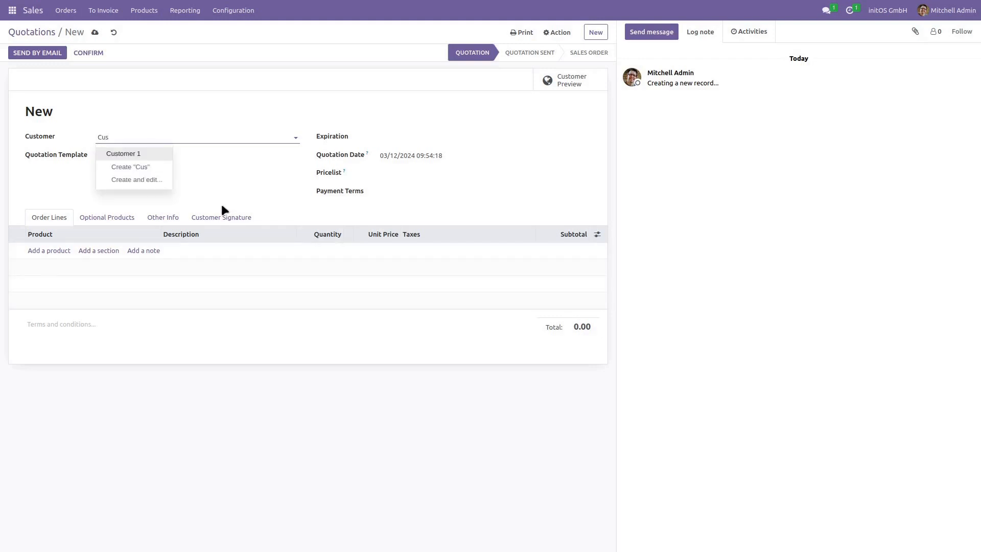
{"action": "left_click", "coordinate": [145, 155]}
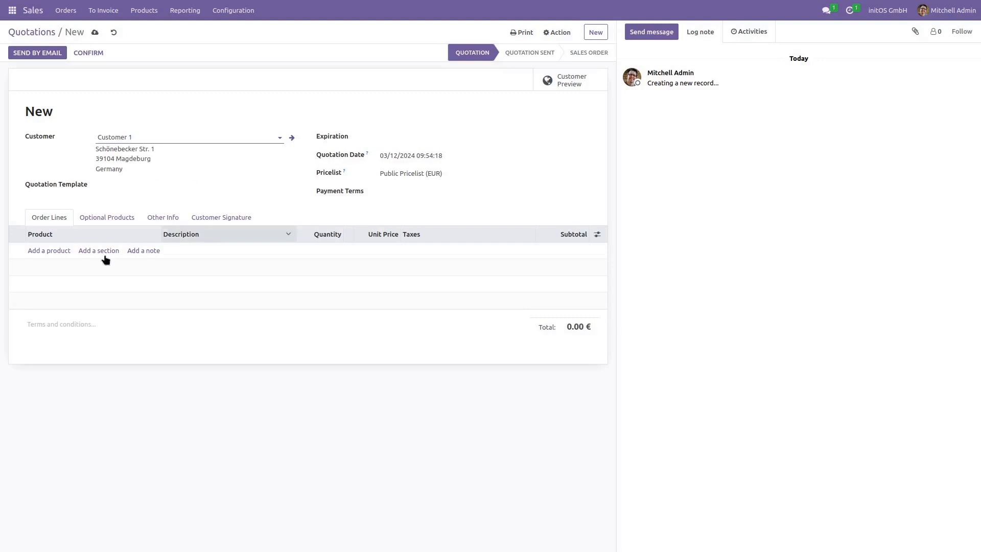
Step: Add one Conference Chair with Steel legs to the quotation's order lines
{"action": "left_click", "coordinate": [56, 251]}
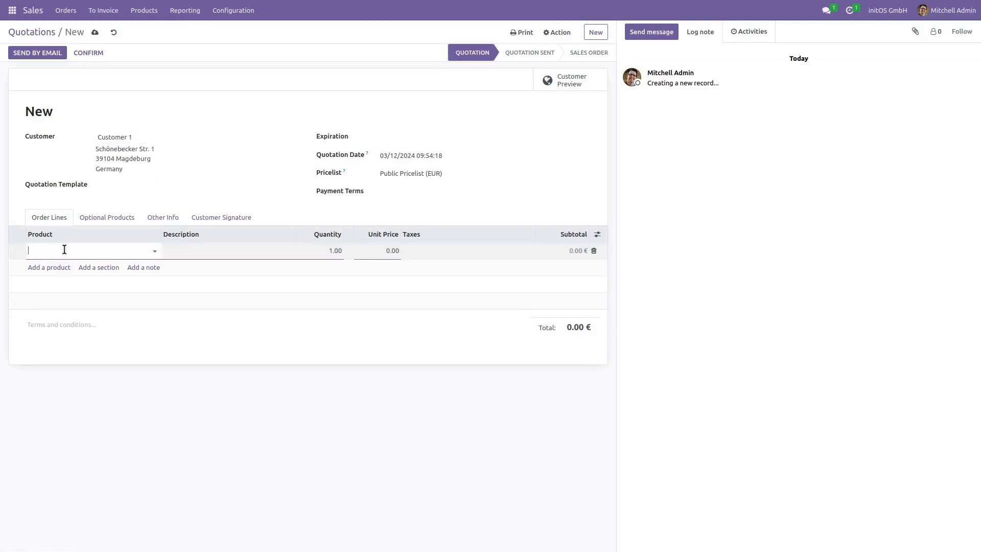
{"action": "left_click", "coordinate": [63, 249]}
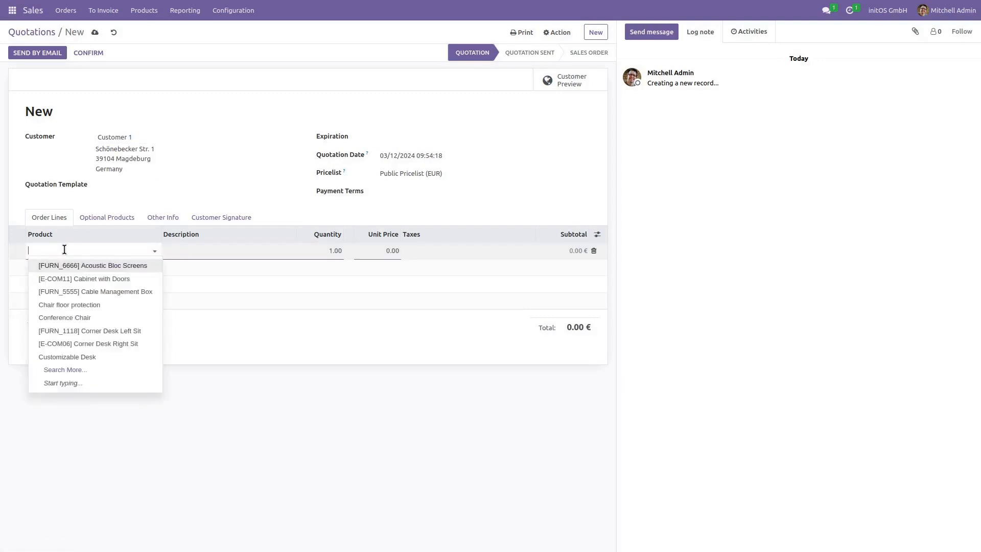
{"action": "left_click", "coordinate": [99, 318]}
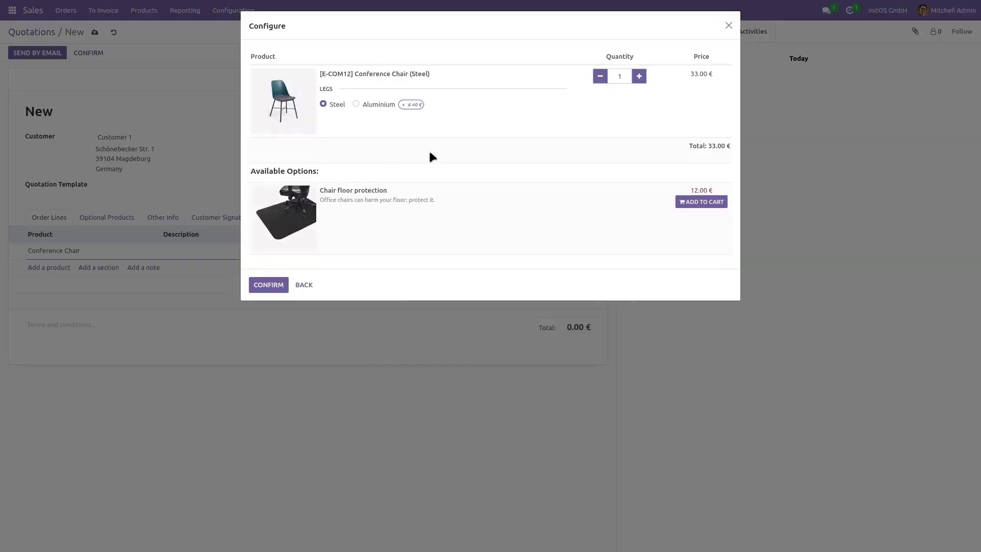
{"action": "left_click", "coordinate": [267, 285]}
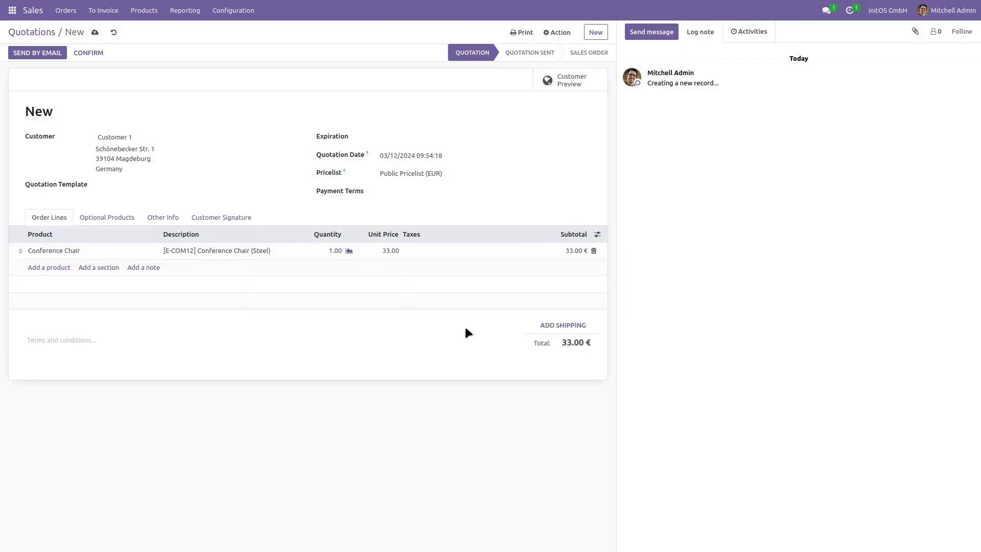
Step: Add the "DHL Dlivery" shipping method with its fetched rate to the quotation, and confirm the order
{"action": "left_click", "coordinate": [560, 326]}
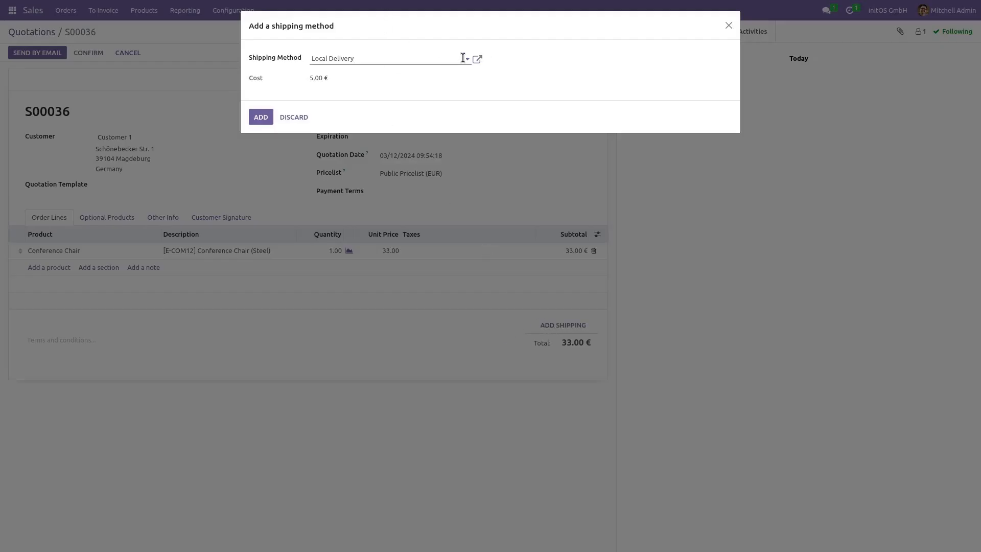
{"action": "left_click", "coordinate": [463, 58]}
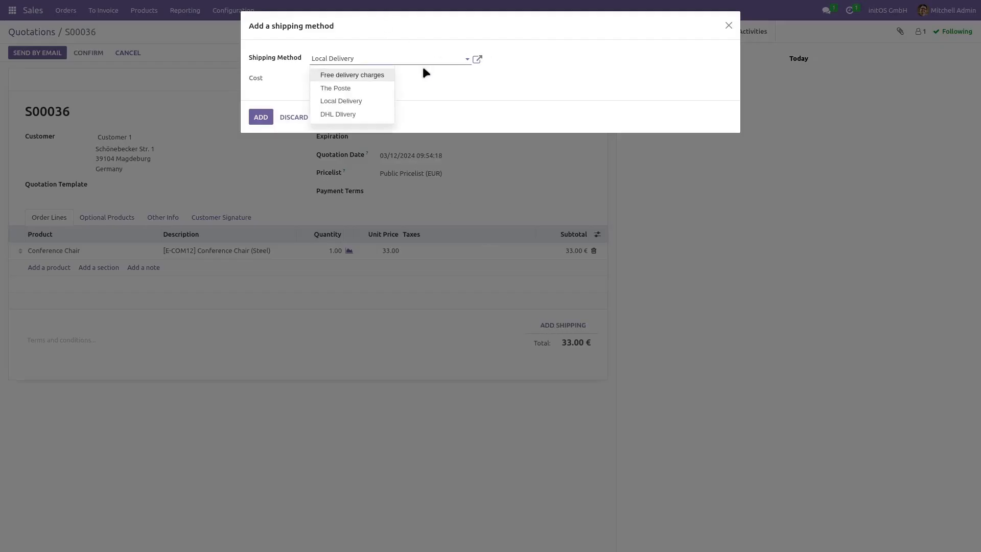
{"action": "left_click", "coordinate": [349, 115]}
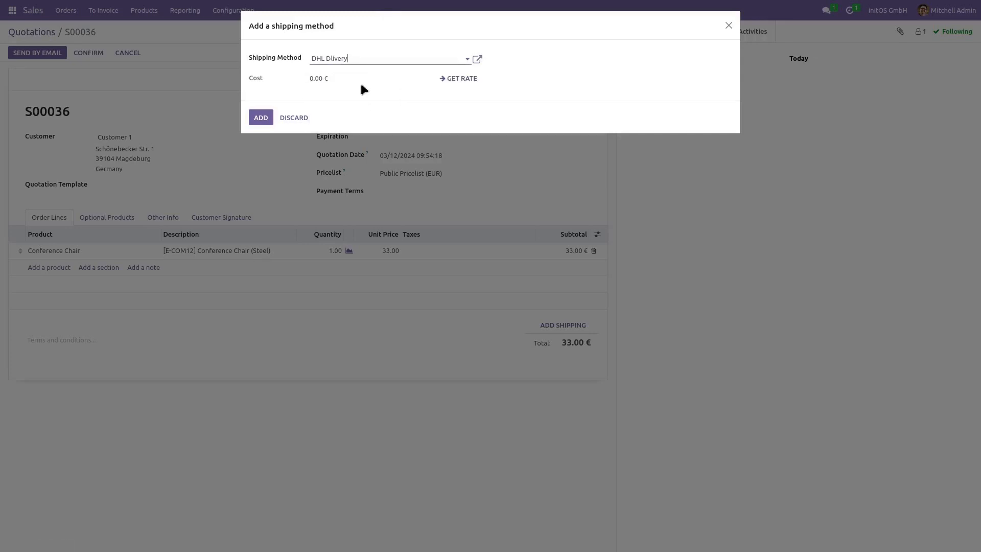
{"action": "left_click", "coordinate": [455, 80]}
{"action": "left_click", "coordinate": [261, 118]}
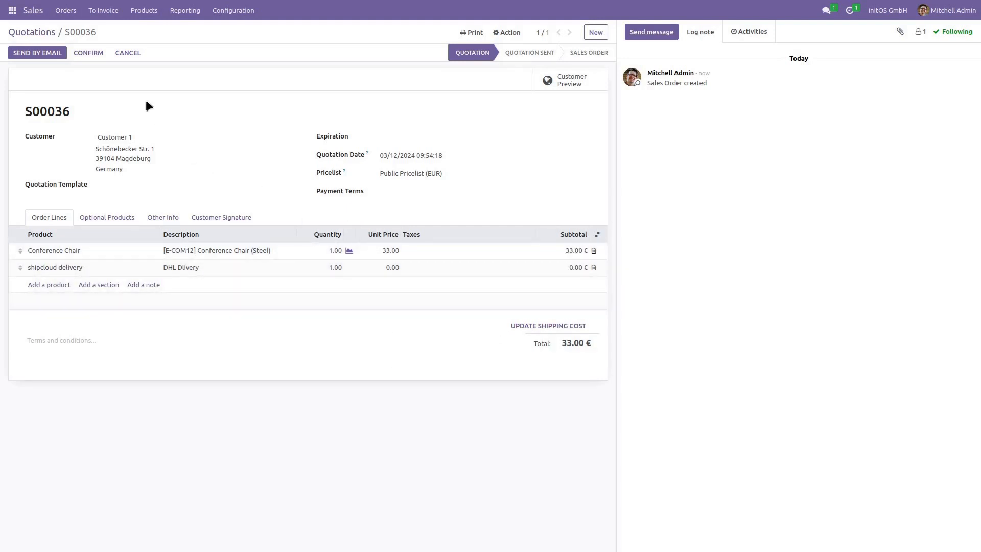
{"action": "left_click", "coordinate": [87, 54]}
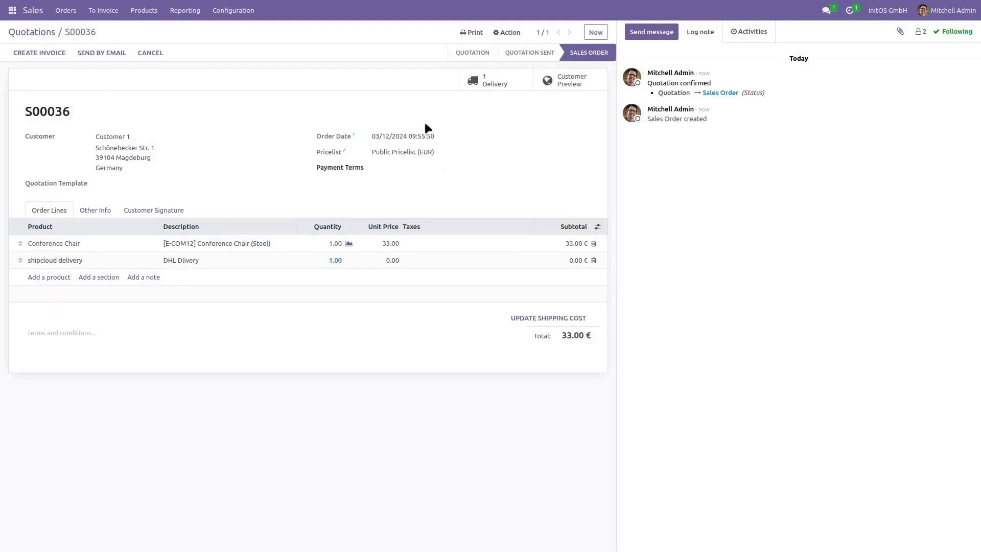
Step: Open the order's delivery, set the Conference Chair's done quantity to 1, and save and validate the transfer
{"action": "left_click", "coordinate": [499, 86]}
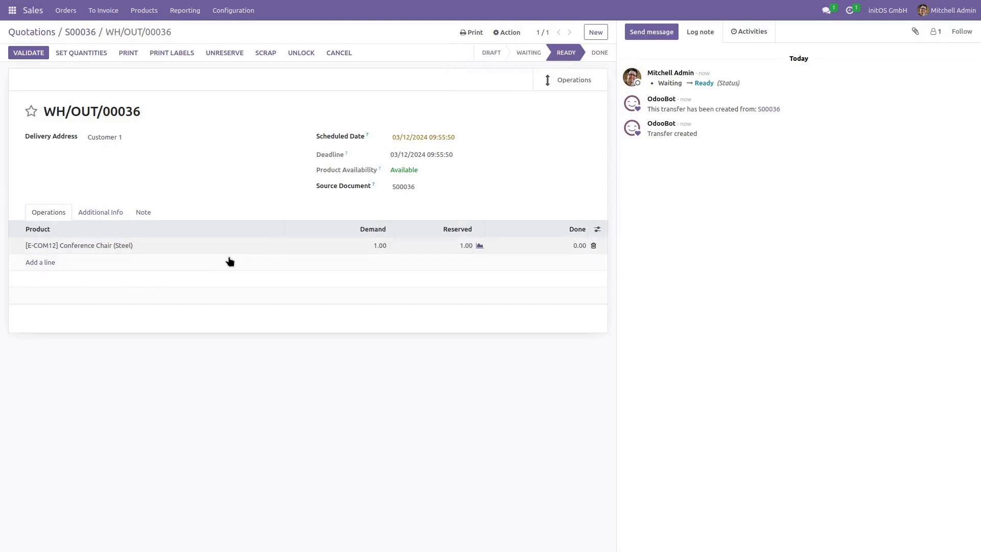
{"action": "left_click", "coordinate": [580, 247]}
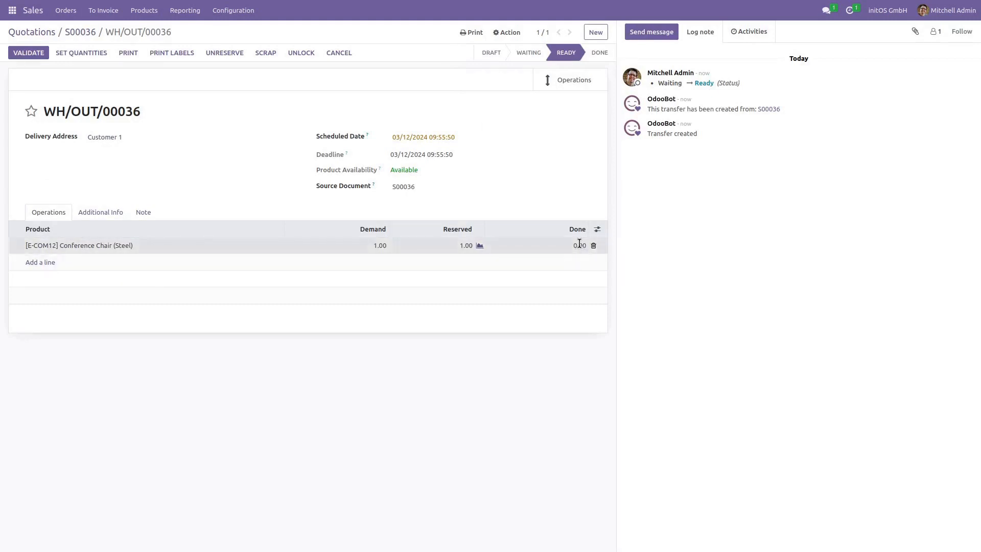
{"action": "type", "text": "1"}
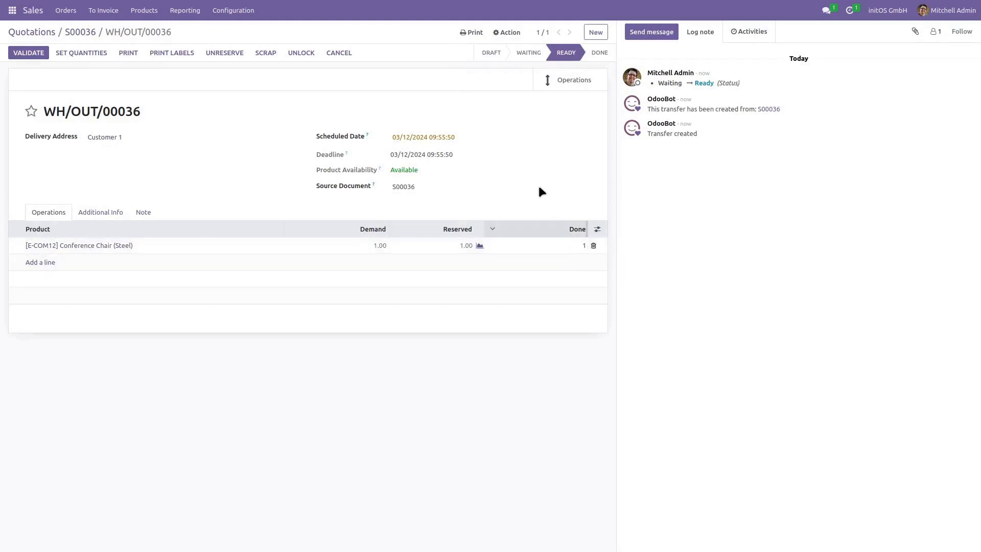
{"action": "left_click", "coordinate": [222, 107]}
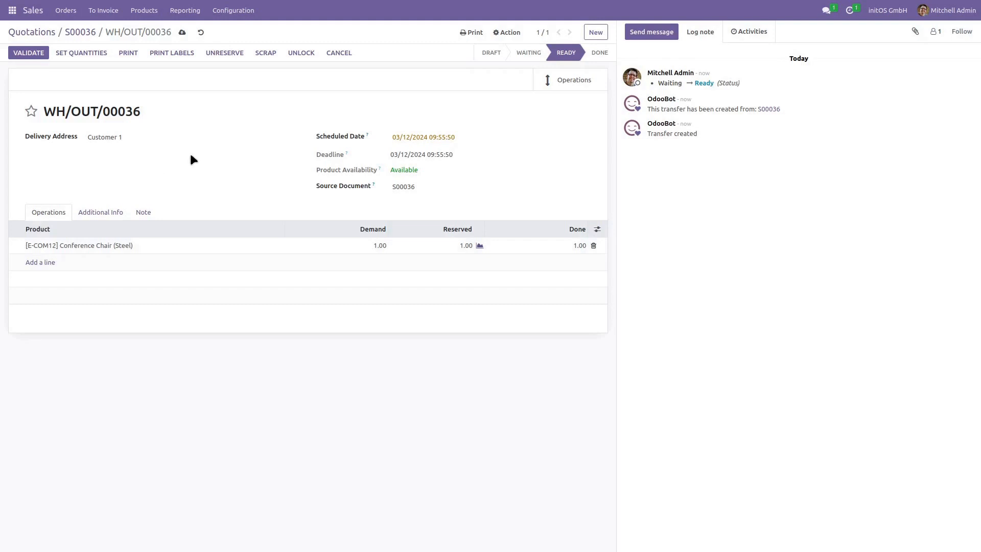
{"action": "left_click", "coordinate": [182, 33]}
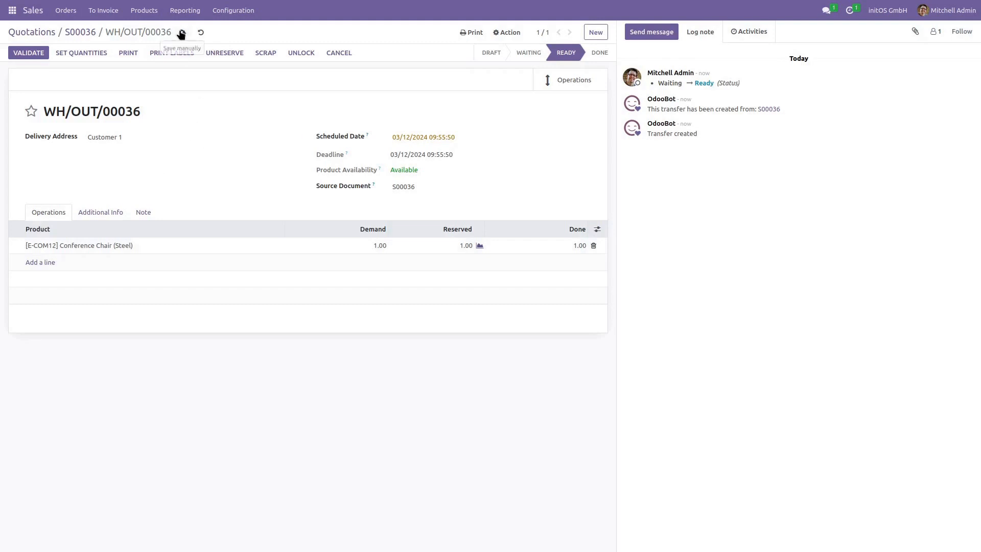
{"action": "left_click", "coordinate": [33, 51]}
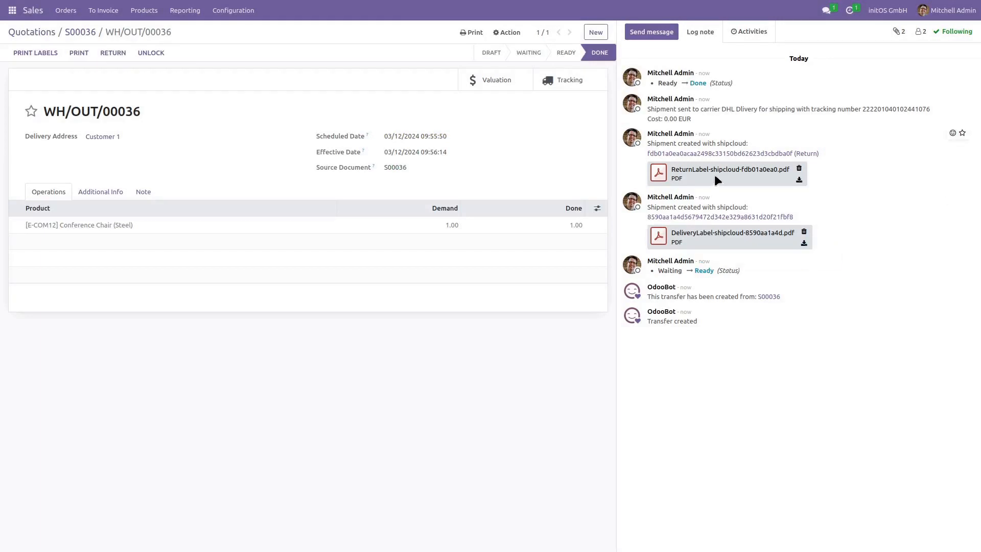
Step: Download the shipcloud delivery label PDF from the transfer's log, check the label, and return to the transfer
{"action": "left_click", "coordinate": [805, 245]}
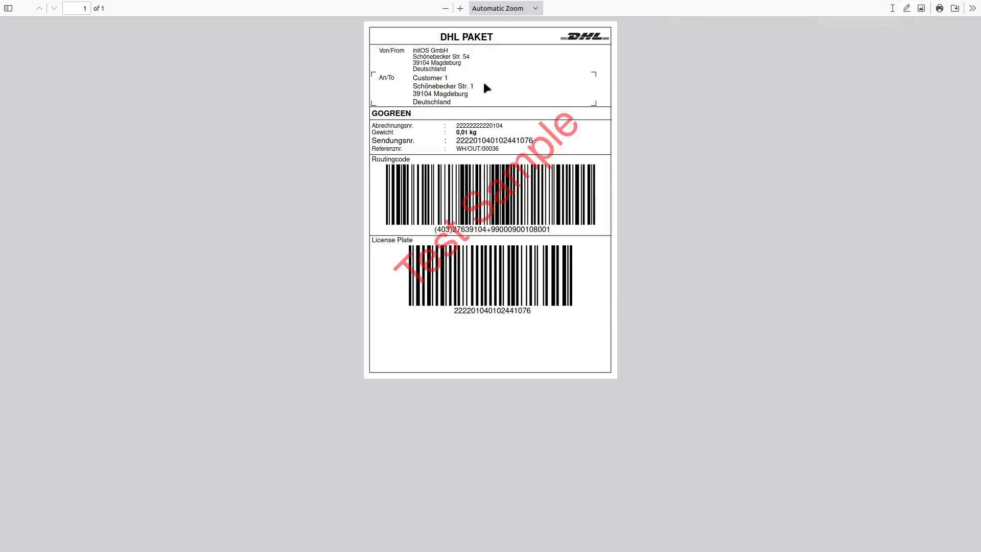
{"action": "mouse_move", "coordinate": [148, 4]}
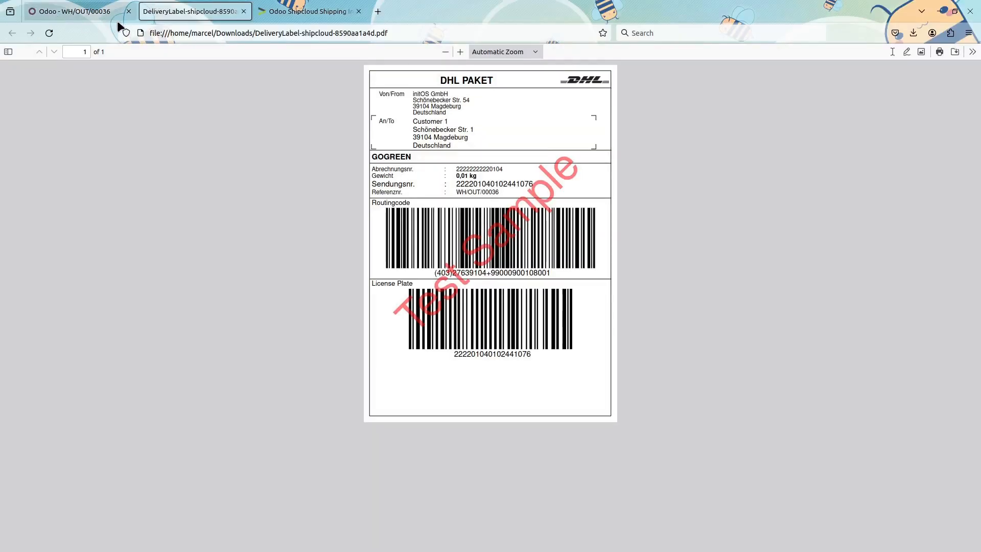
{"action": "left_click", "coordinate": [90, 12]}
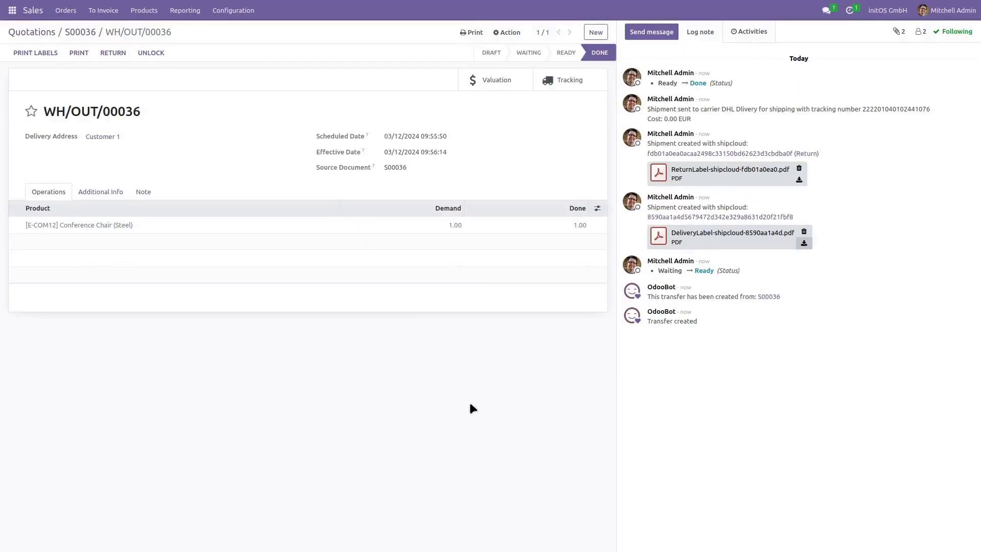
Step: Review the transfer's additional shipping information and open the shipment cancellation prompt, dismissing it without cancelling the shipment
{"action": "left_click", "coordinate": [92, 192]}
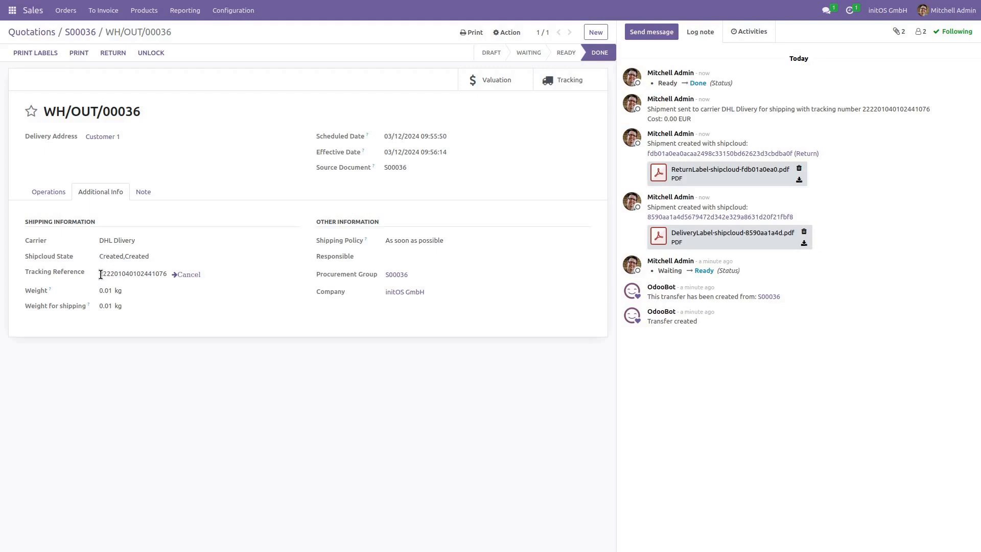
{"action": "left_click", "coordinate": [189, 275]}
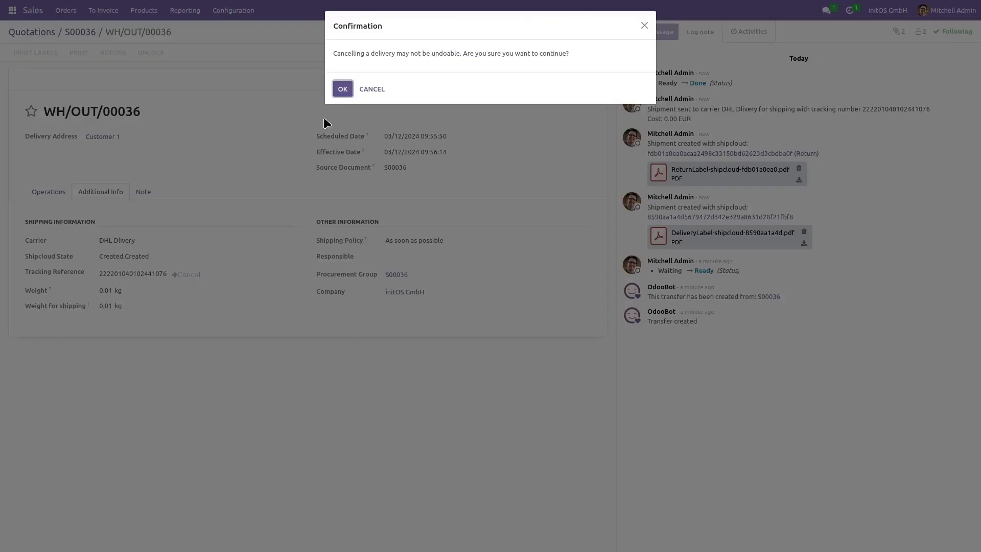
{"action": "left_click", "coordinate": [645, 26]}
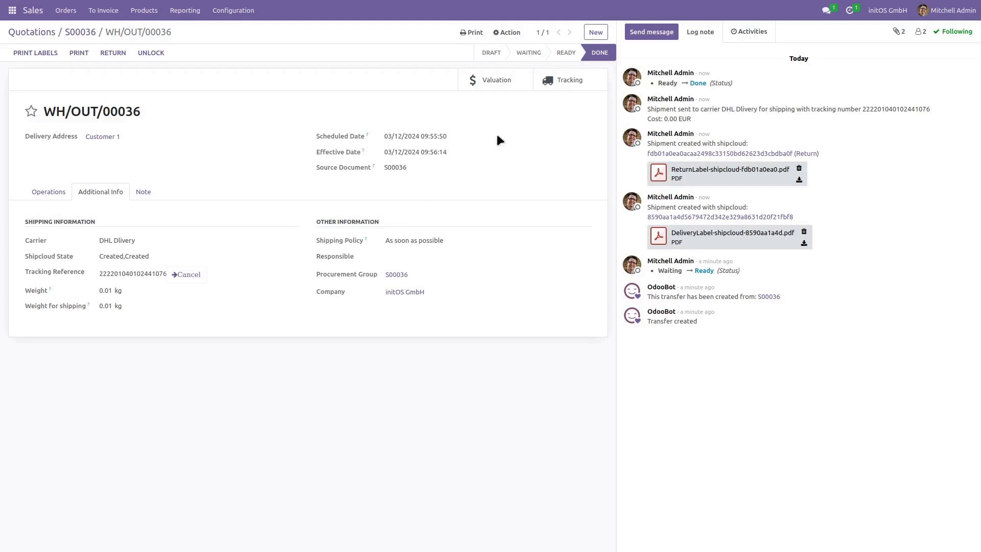
Step: Post the shipment's tracking links to the transfer's log, view the outbound shipment's shipcloud tracking page, and leave it
{"action": "left_click", "coordinate": [570, 81]}
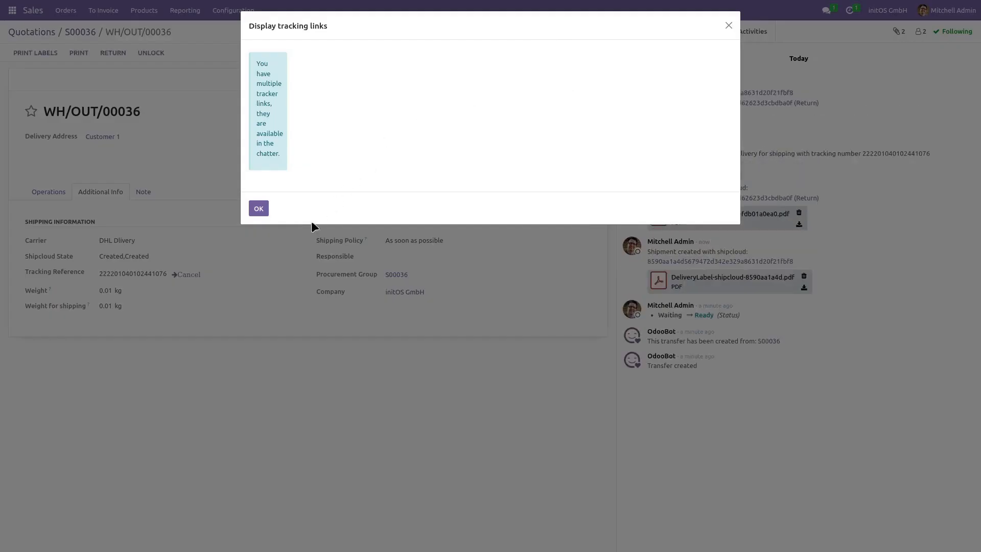
{"action": "left_click", "coordinate": [258, 208]}
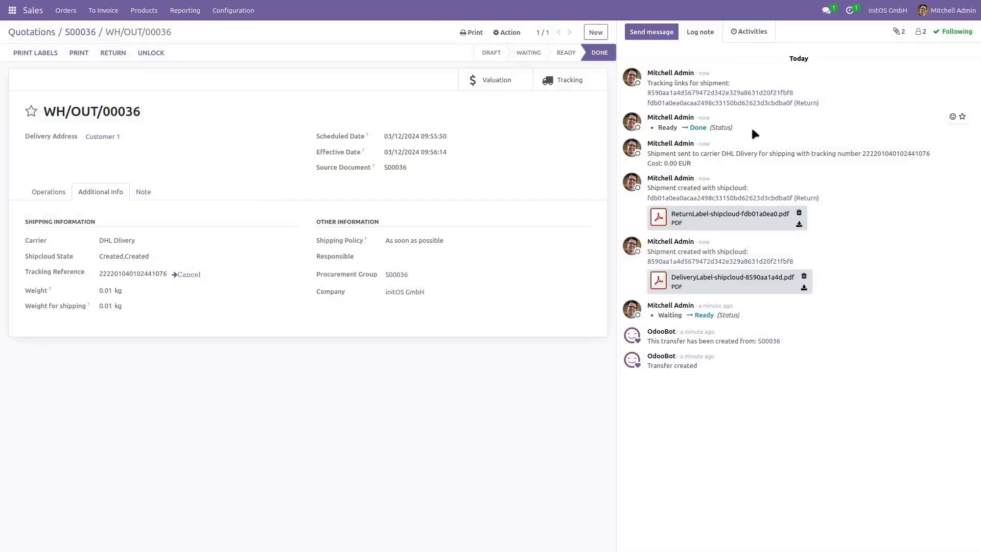
{"action": "left_click", "coordinate": [728, 96]}
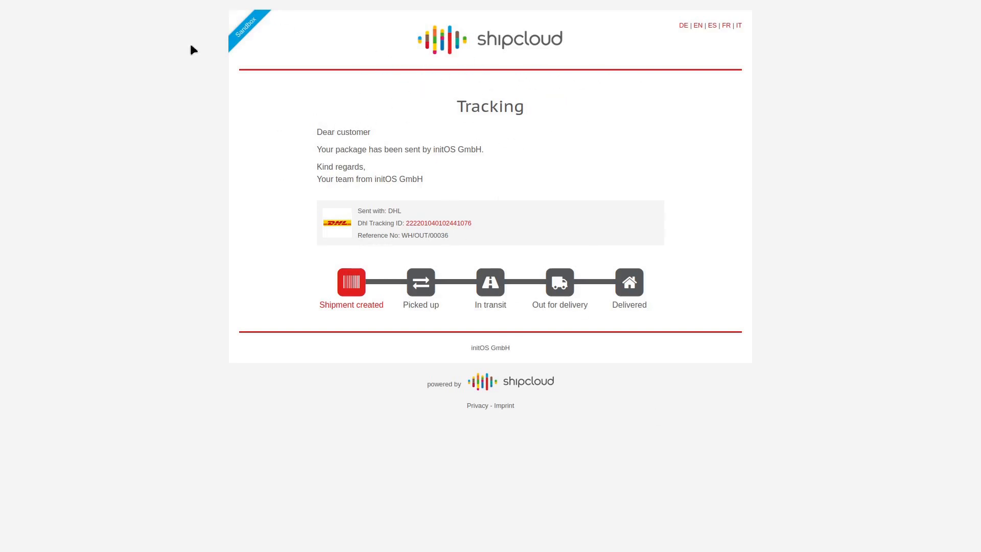
{"action": "mouse_move", "coordinate": [105, 11]}
{"action": "left_click", "coordinate": [11, 34]}
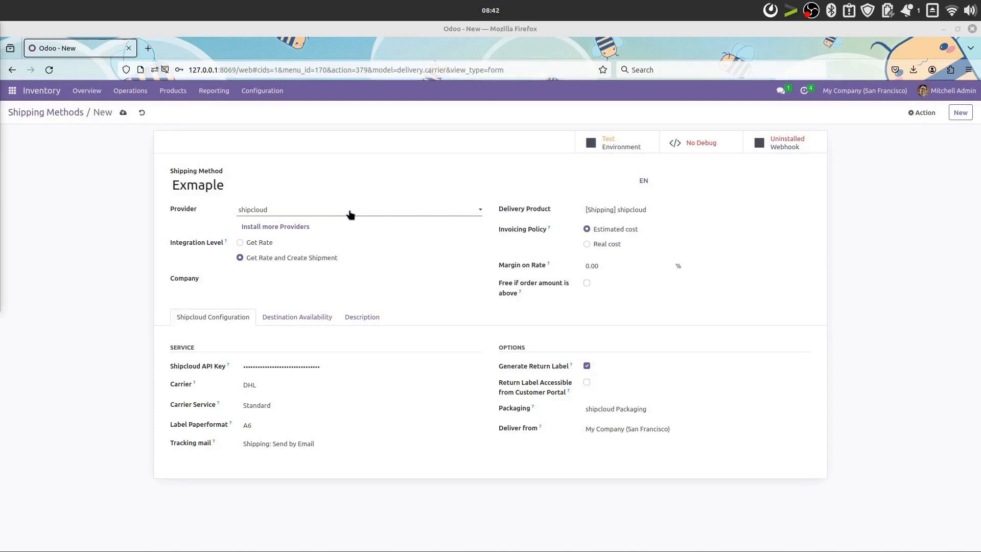
Step: Try to save the new shipcloud shipping method "Exmaple"
{"action": "left_click", "coordinate": [123, 113]}
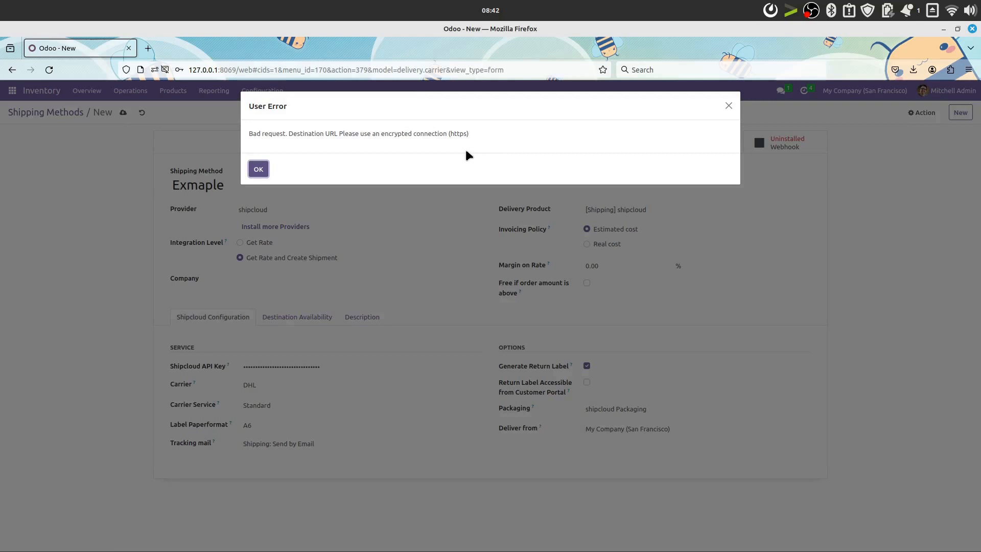
{"action": "left_click", "coordinate": [266, 173]}
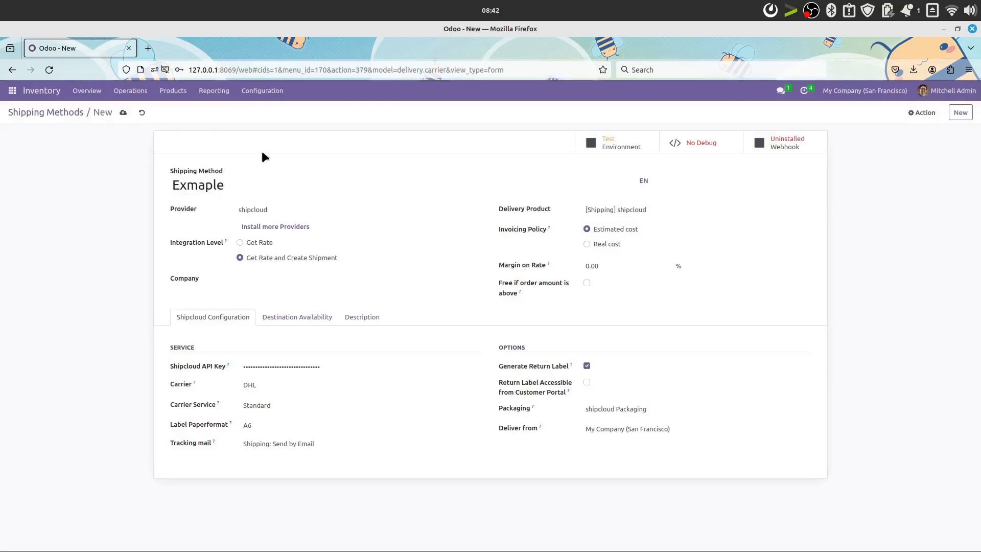
Step: Open the settings in a separate browser tab and look through the technical system parameters
{"action": "left_click", "coordinate": [13, 92]}
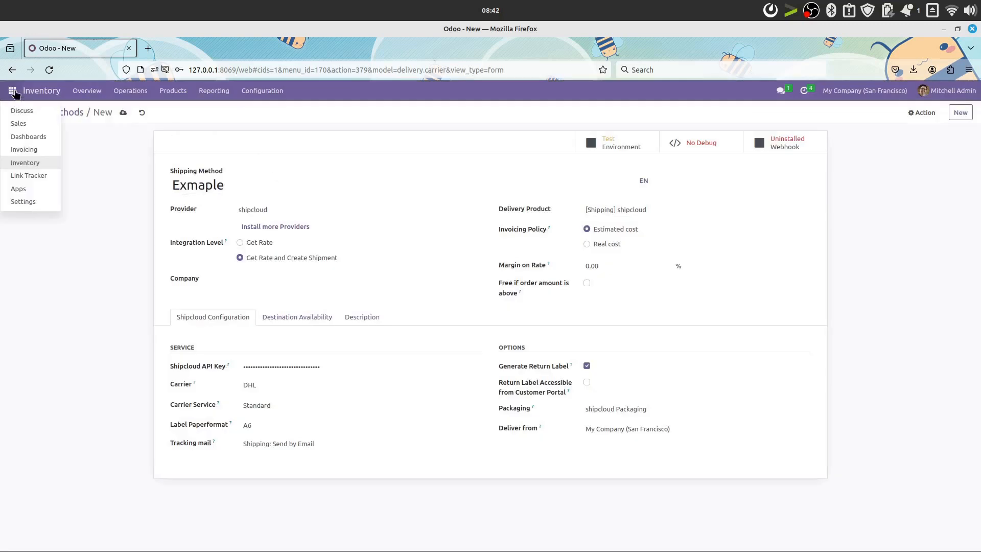
{"action": "middle_click", "coordinate": [27, 202]}
{"action": "left_click", "coordinate": [195, 45]}
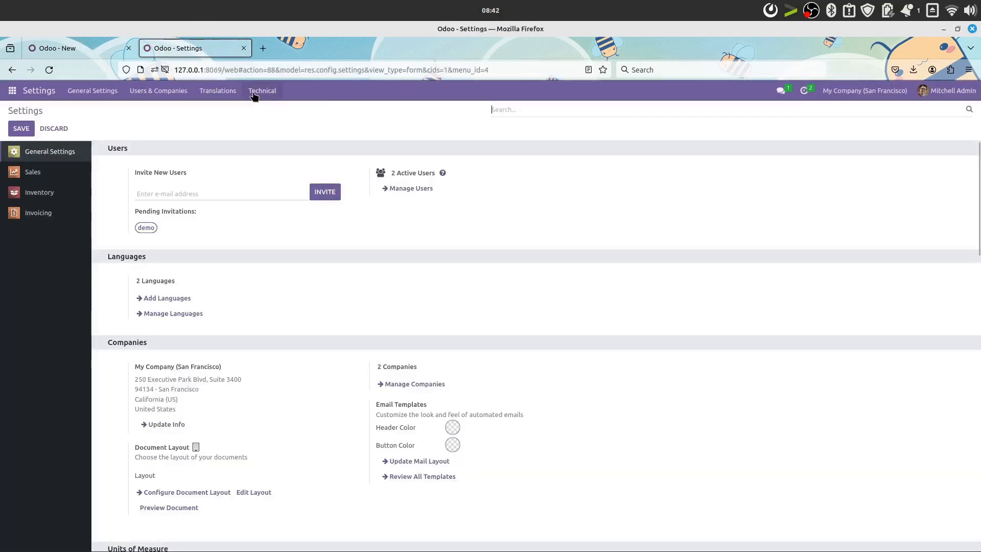
{"action": "left_click", "coordinate": [253, 95]}
{"action": "scroll", "coordinate": [288, 238], "scroll_direction": "down", "scroll_amount": 10}
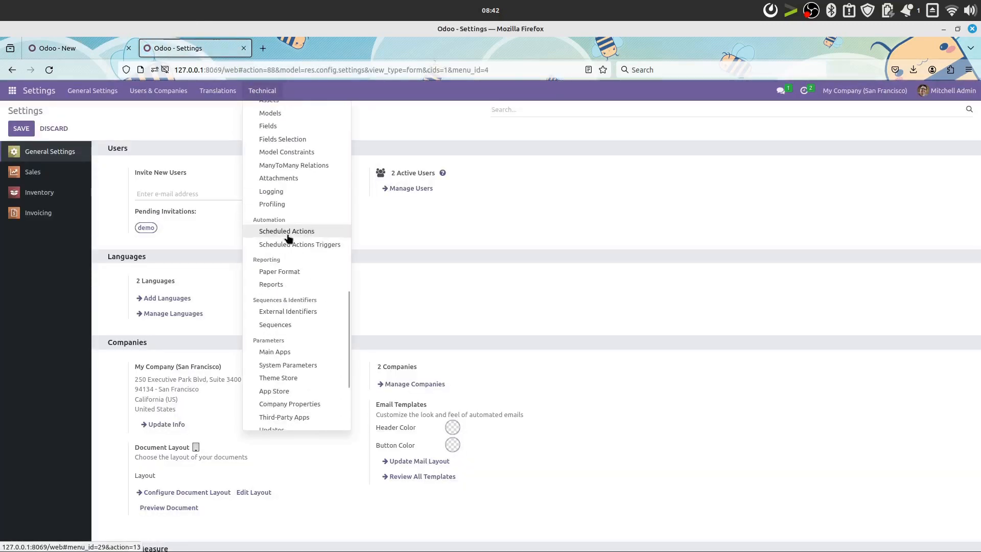
{"action": "scroll", "coordinate": [287, 238], "scroll_direction": "down", "scroll_amount": 3}
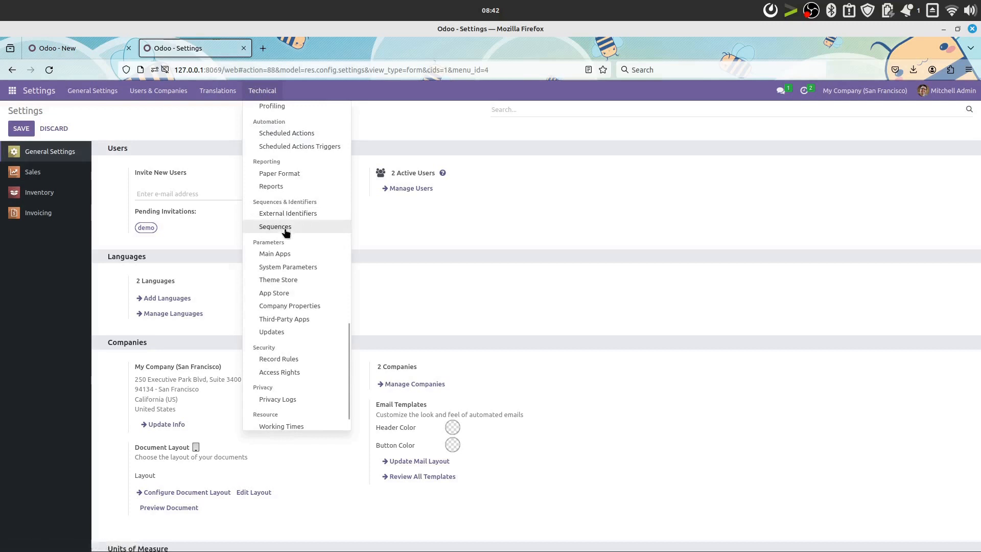
{"action": "left_click", "coordinate": [288, 268]}
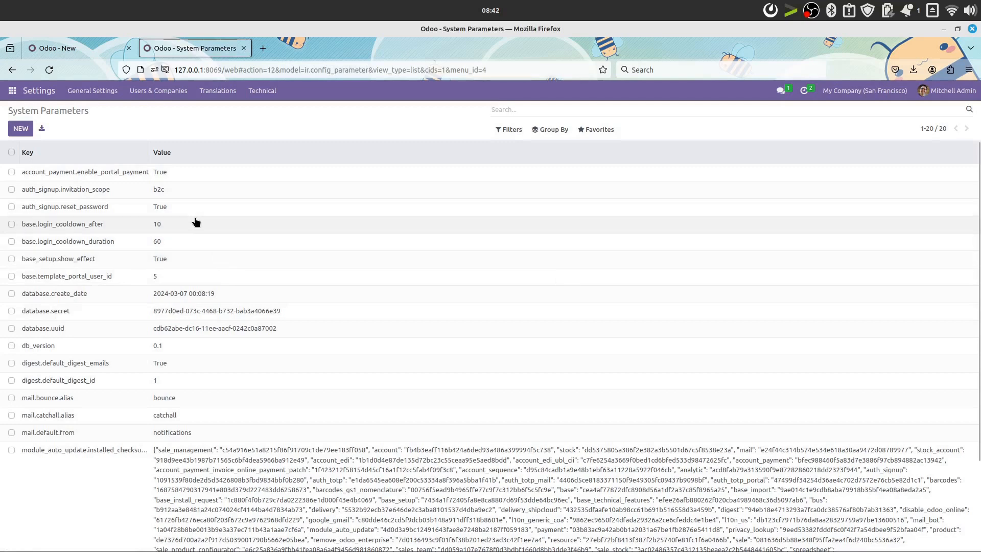
{"action": "scroll", "coordinate": [151, 209], "scroll_direction": "down", "scroll_amount": 3}
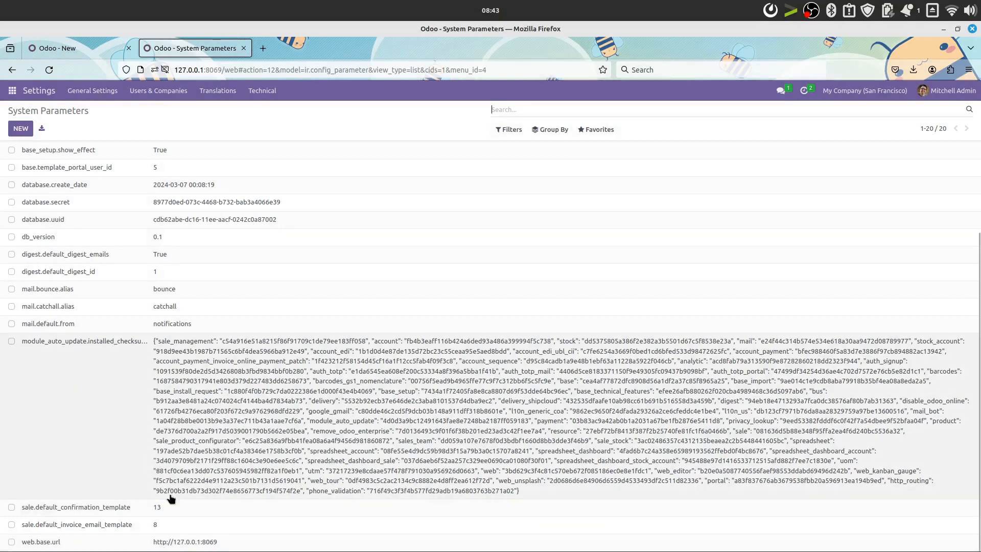
{"action": "left_click", "coordinate": [19, 127]}
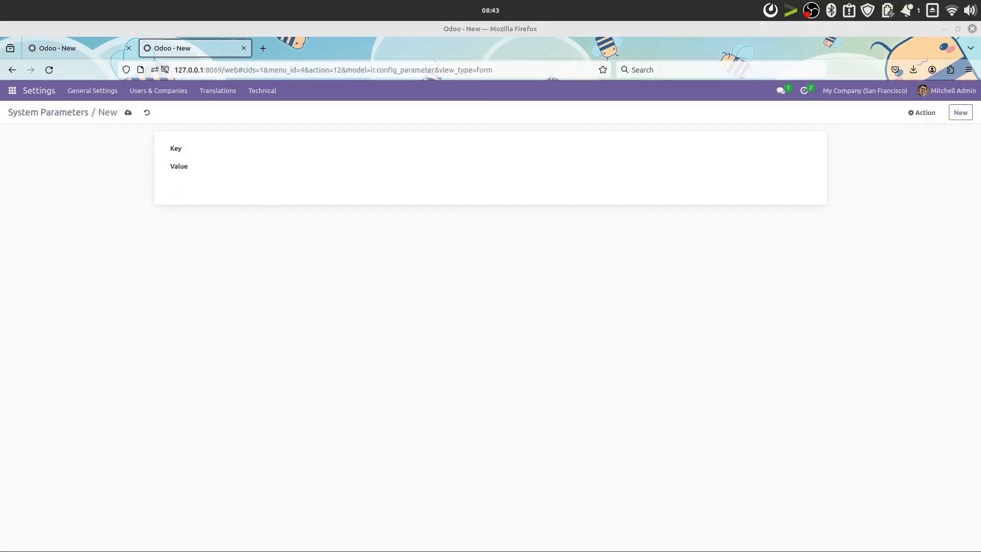
{"action": "left_click", "coordinate": [230, 147]}
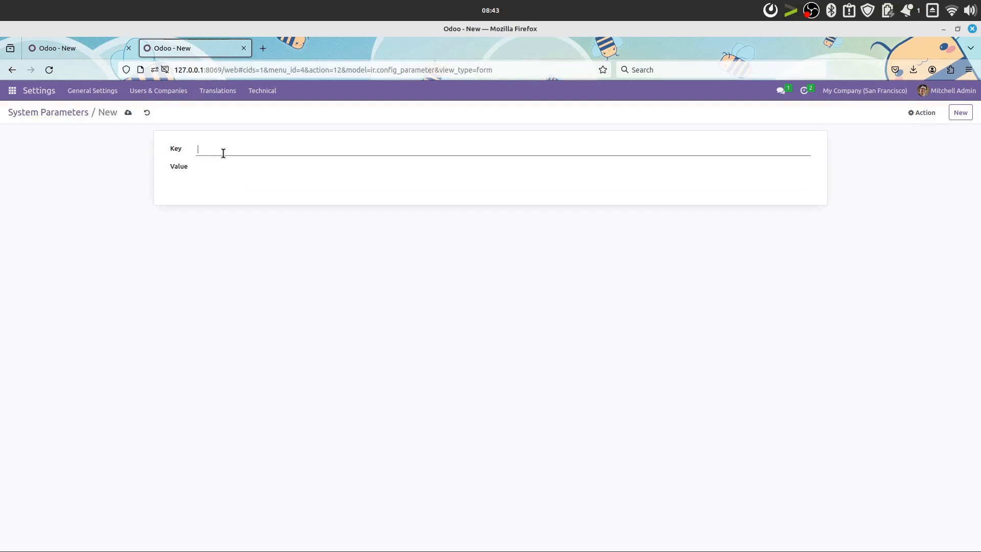
{"action": "type", "text": "shipcloud.base.url"}
{"action": "key", "text": "alt+Tab"}
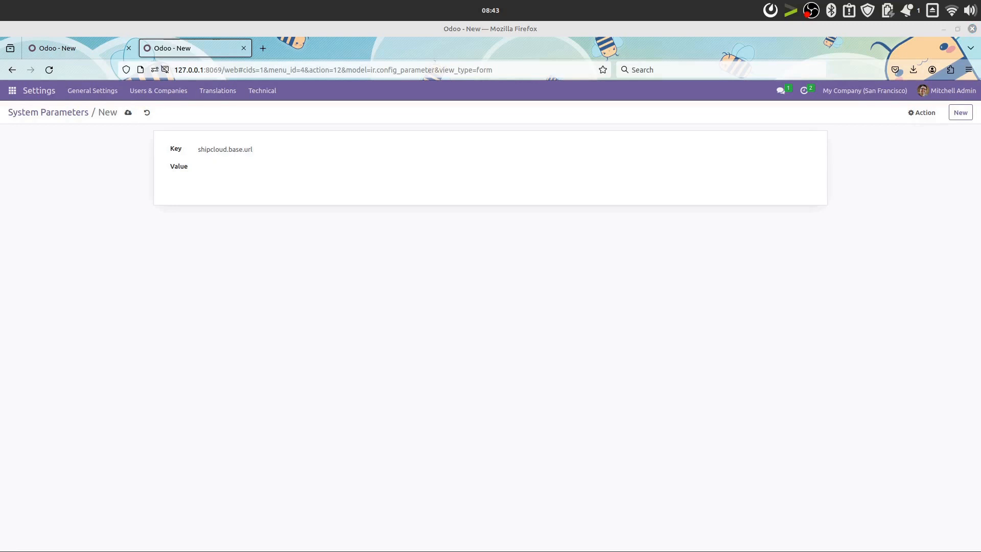
{"action": "left_click", "coordinate": [210, 166]}
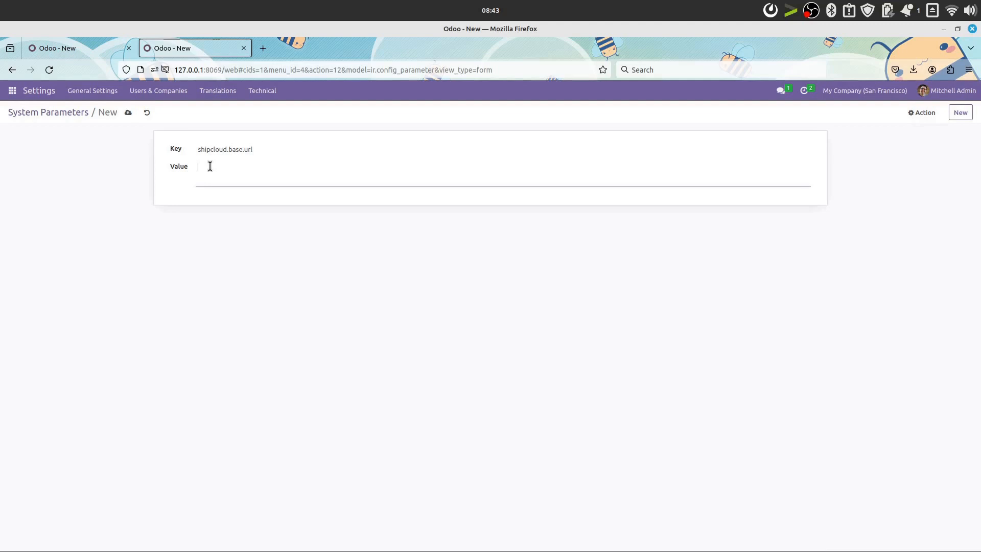
{"action": "type", "text": "http://127.0.0.1:8069"}
{"action": "left_click", "coordinate": [213, 167]}
{"action": "type", "text": "s"}
{"action": "left_click", "coordinate": [127, 113]}
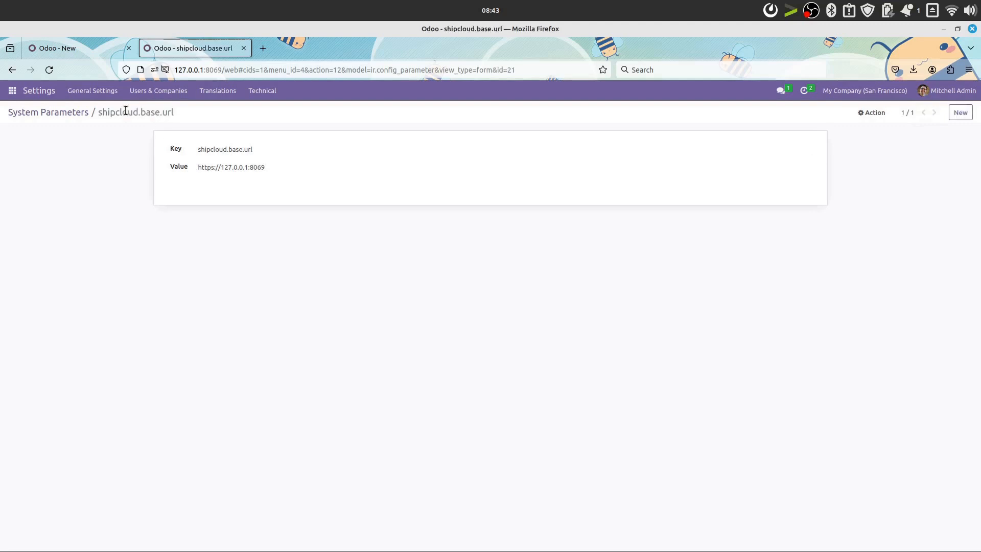
Step: Return to the unsaved "Exmaple" shipping method, save it, and decline the browser's offer to store the password
{"action": "left_click", "coordinate": [84, 47]}
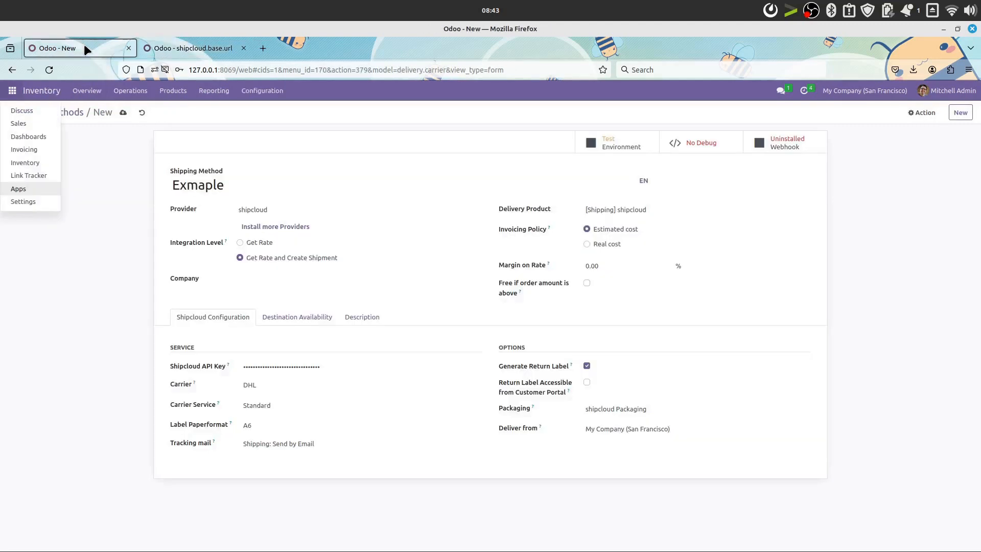
{"action": "left_click", "coordinate": [117, 207]}
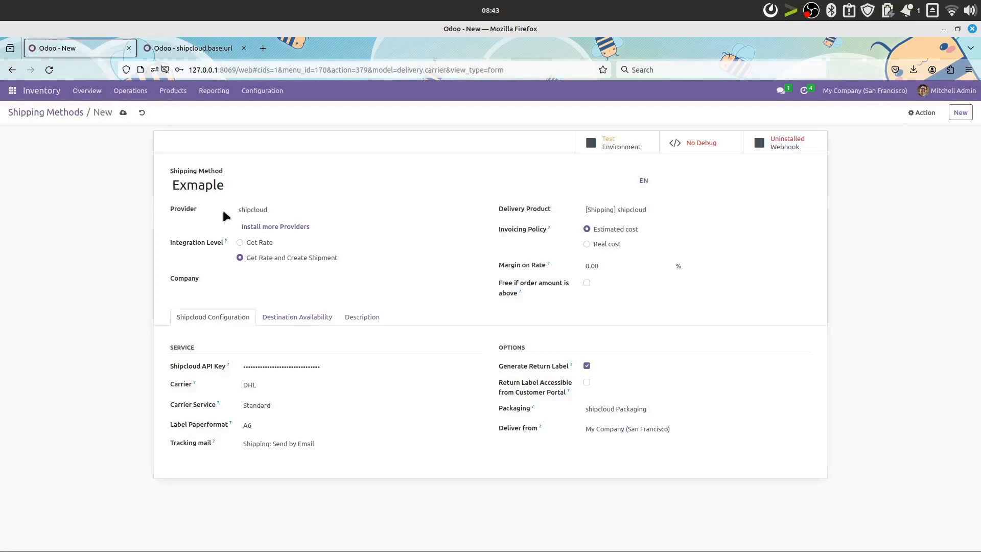
{"action": "left_click", "coordinate": [123, 113]}
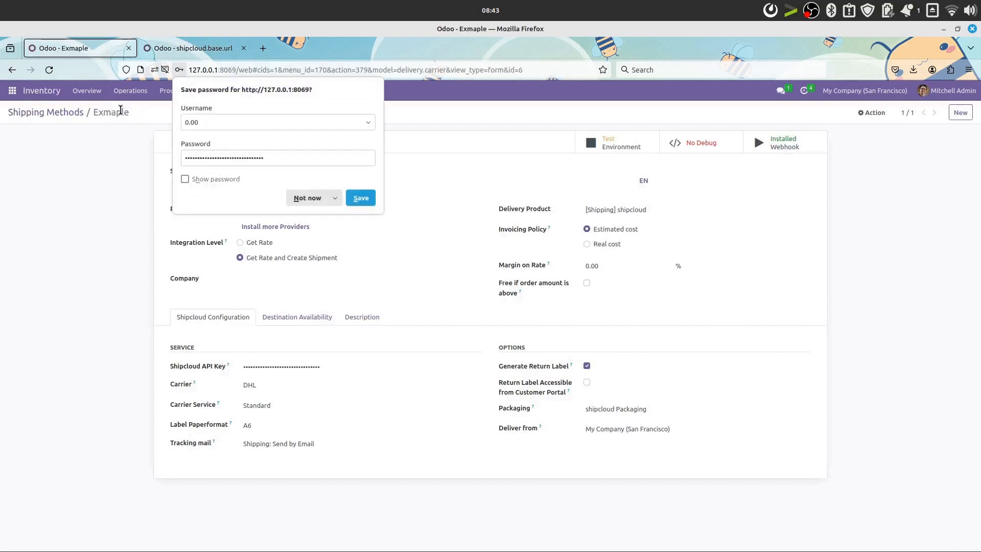
{"action": "left_click", "coordinate": [310, 198]}
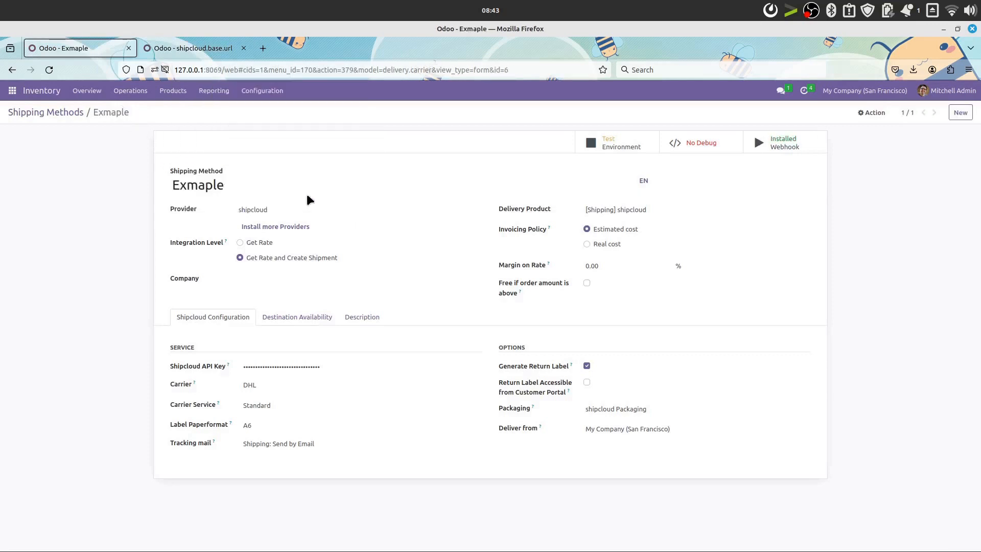